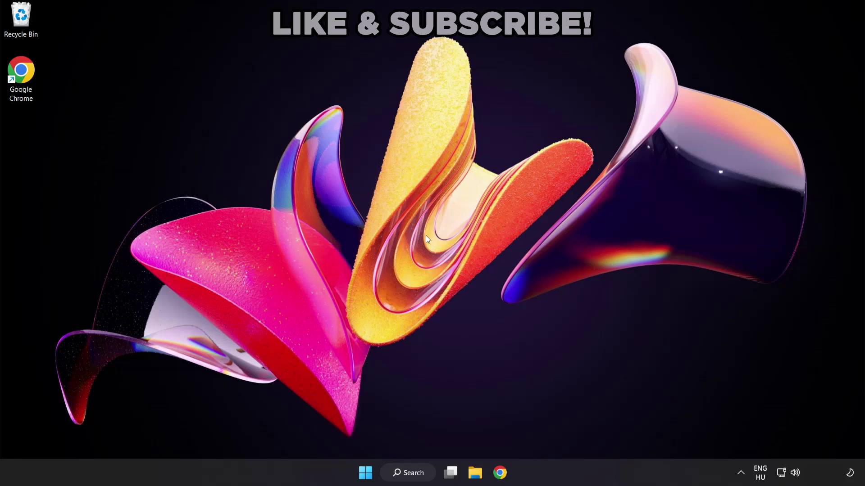
Bring up Windows Search from the taskbar to look for Device Manager.
click(418, 477)
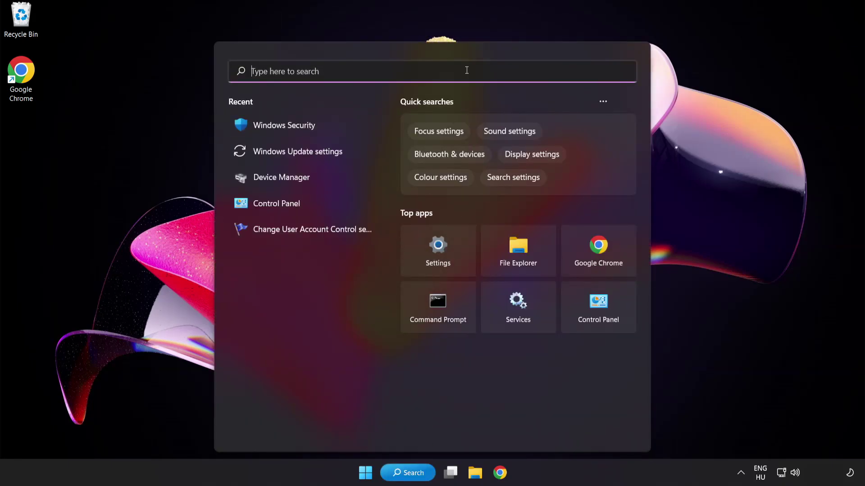
text(device ma)
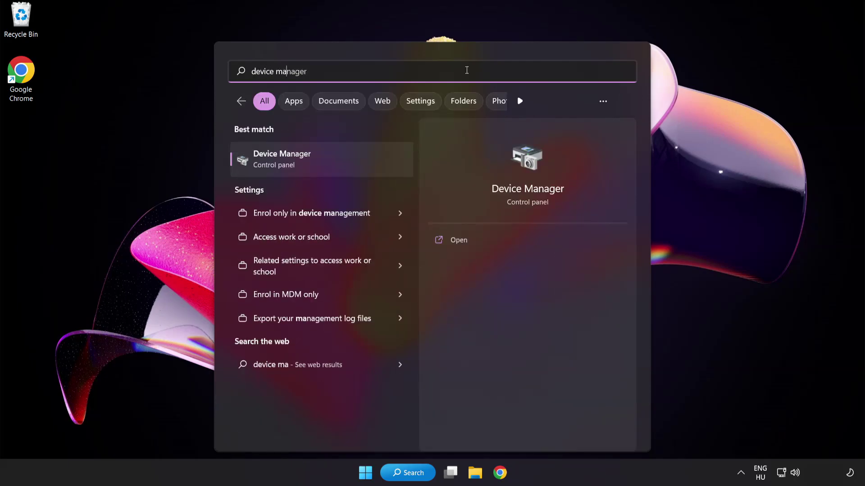
text(nager)
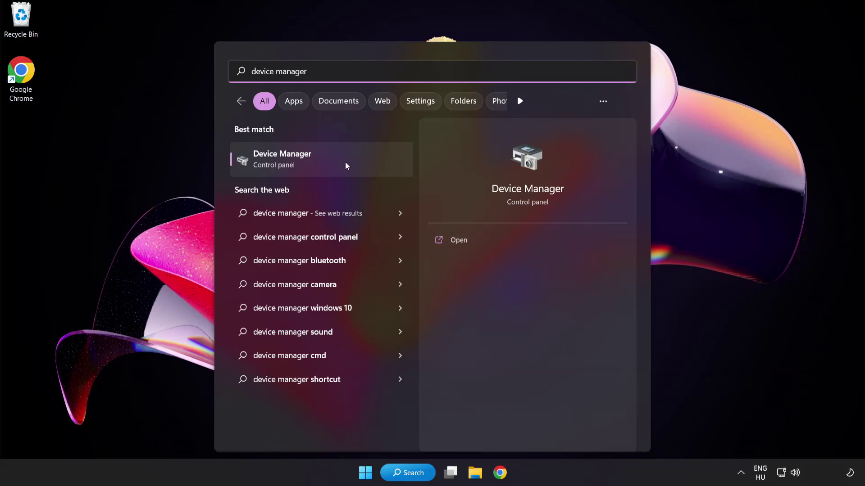
Launch Device Manager and locate the VMware SVGA 3D adapter under Display adapters.
click(345, 162)
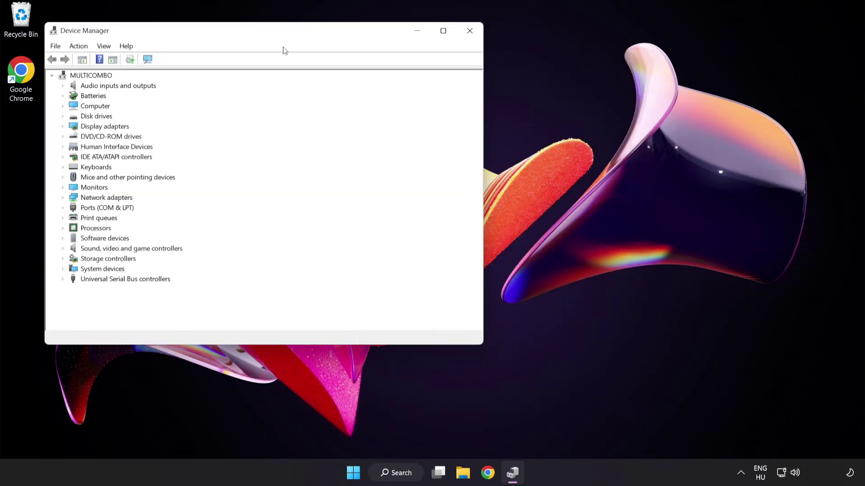
drag(278, 35, 423, 90)
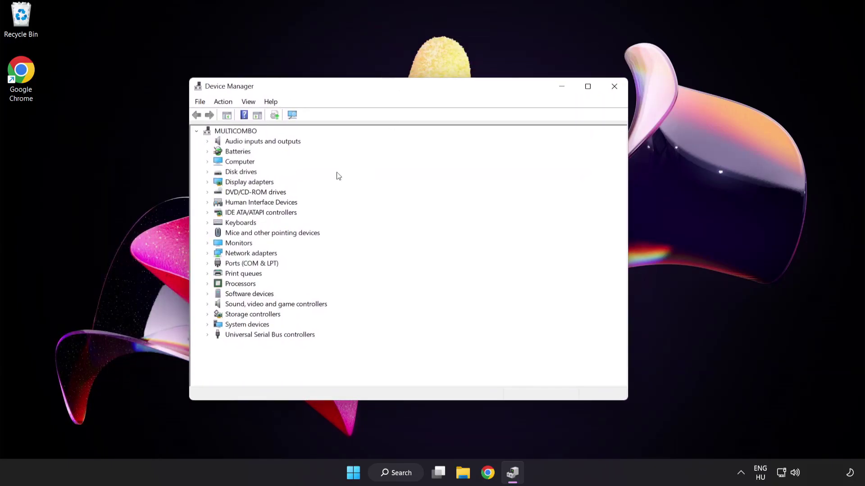
click(241, 182)
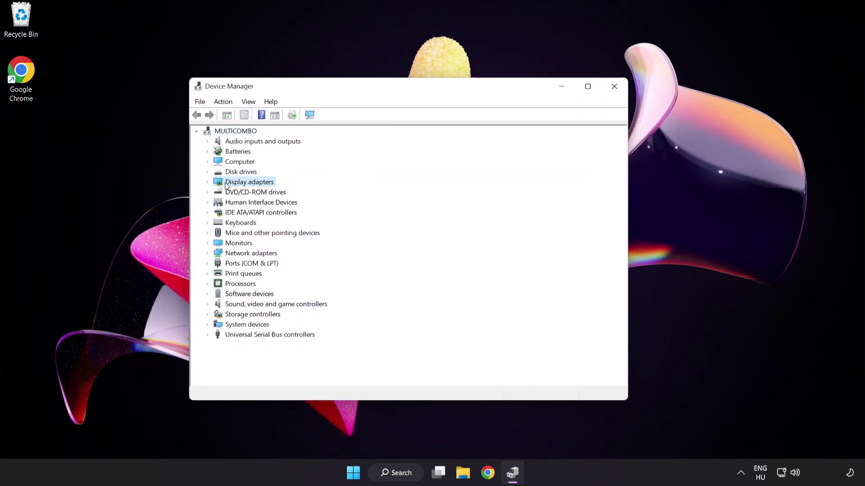
click(207, 182)
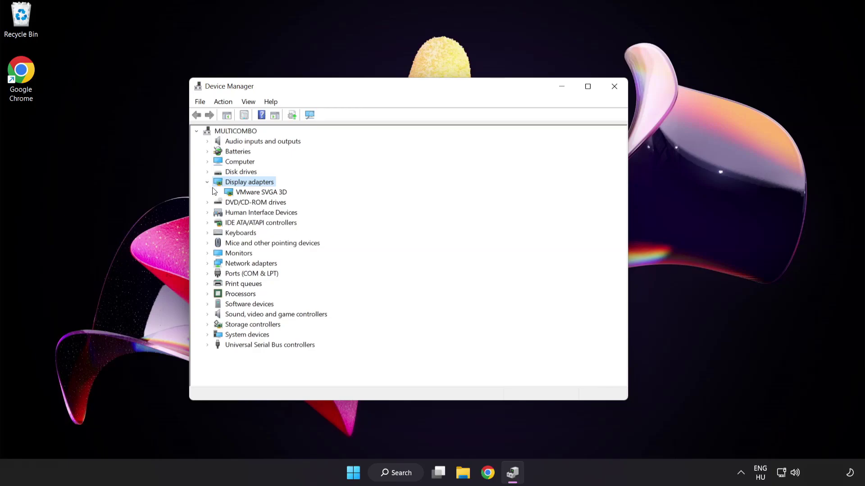
click(228, 195)
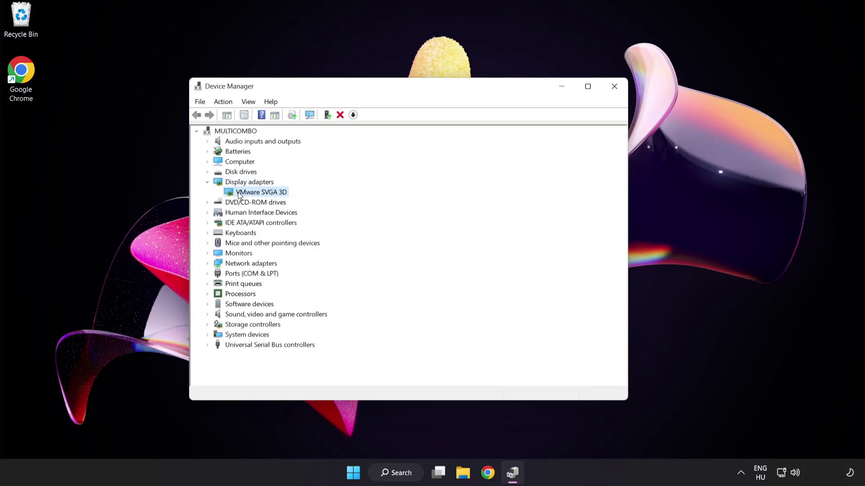
Update the VMware SVGA 3D driver via automatic search, confirming the best driver is already installed.
right_click(257, 196)
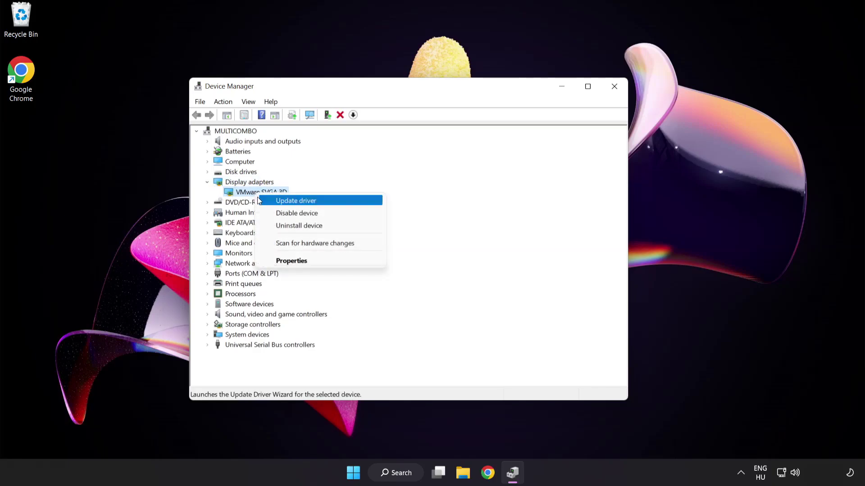
click(336, 204)
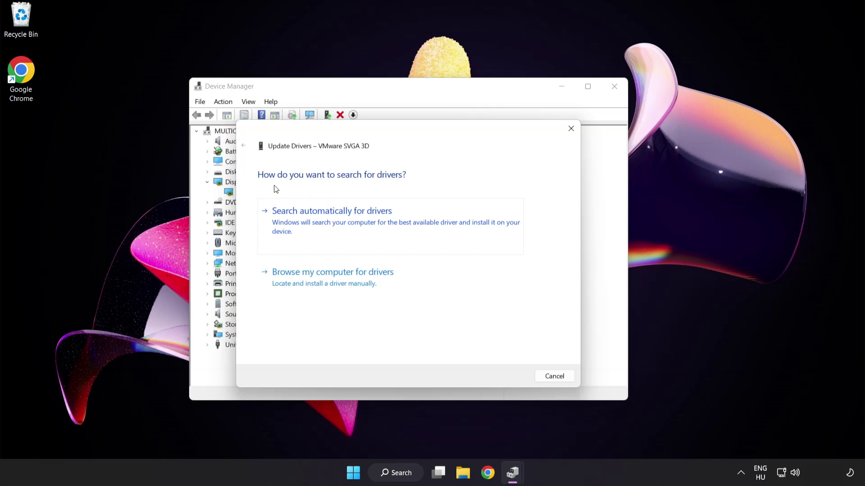
click(376, 220)
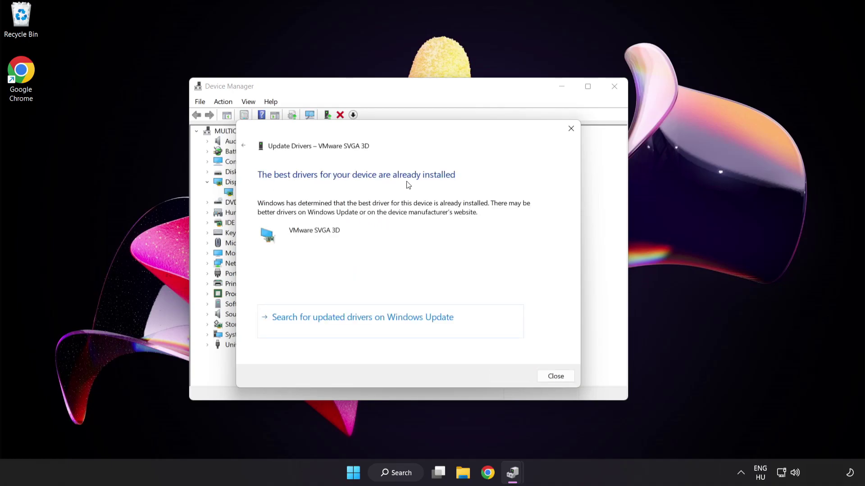
click(553, 377)
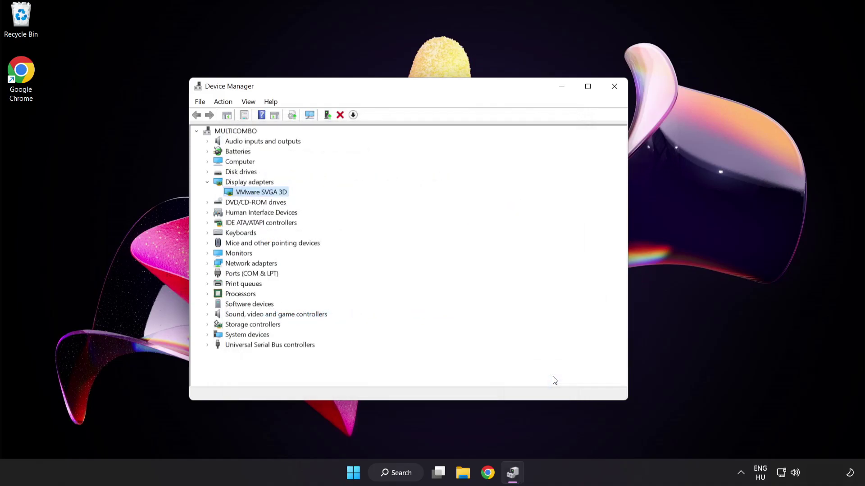
Close Device Manager and bring up Windows Search to look for update settings.
click(613, 90)
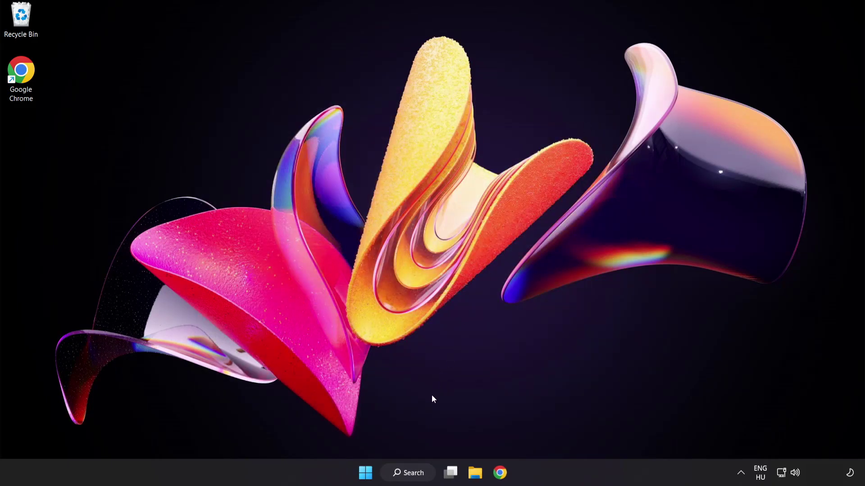
click(419, 475)
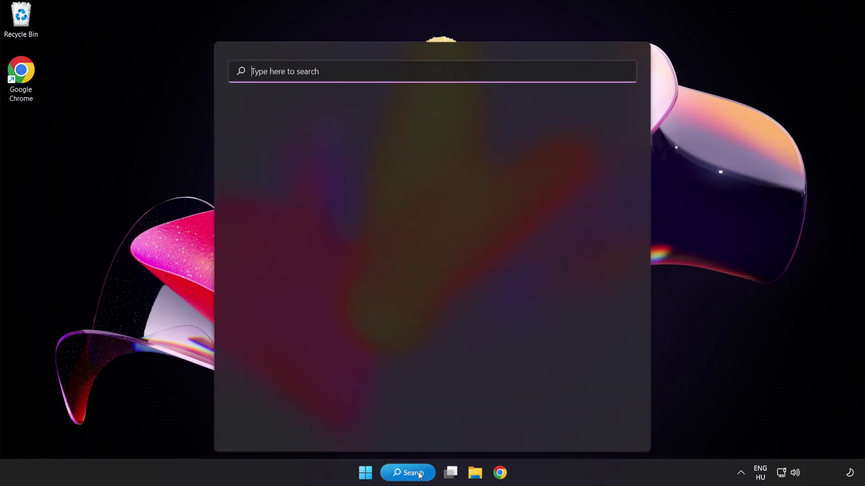
text(u)
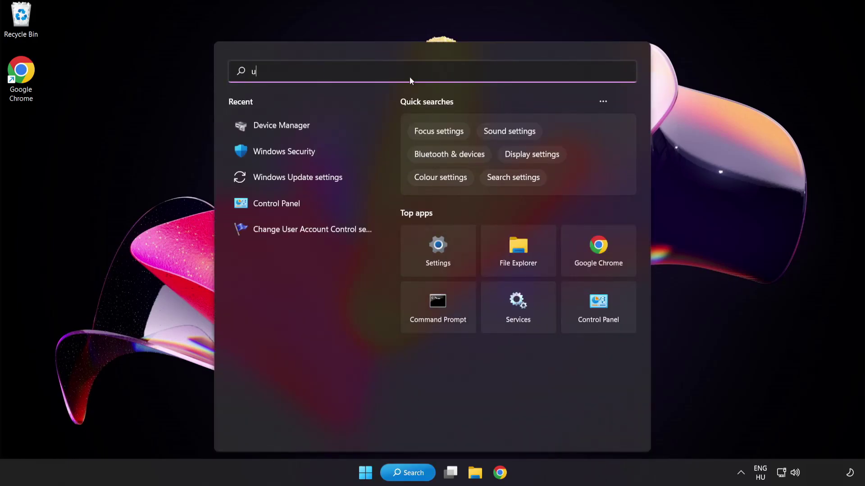
text(pdate)
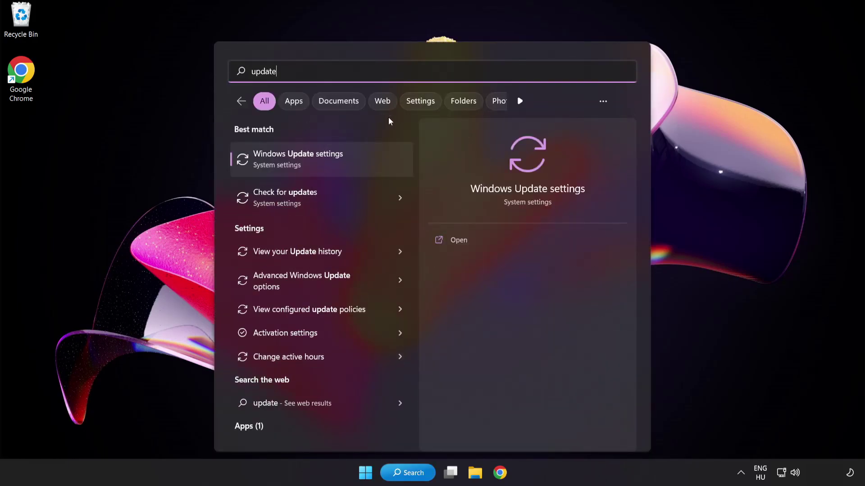
Check Windows Update, confirm 'You're up to date', then close Settings.
click(331, 164)
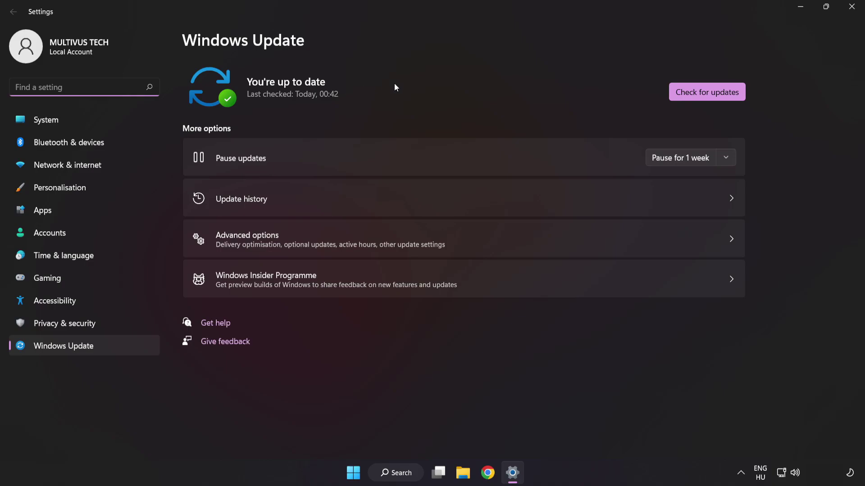
click(704, 97)
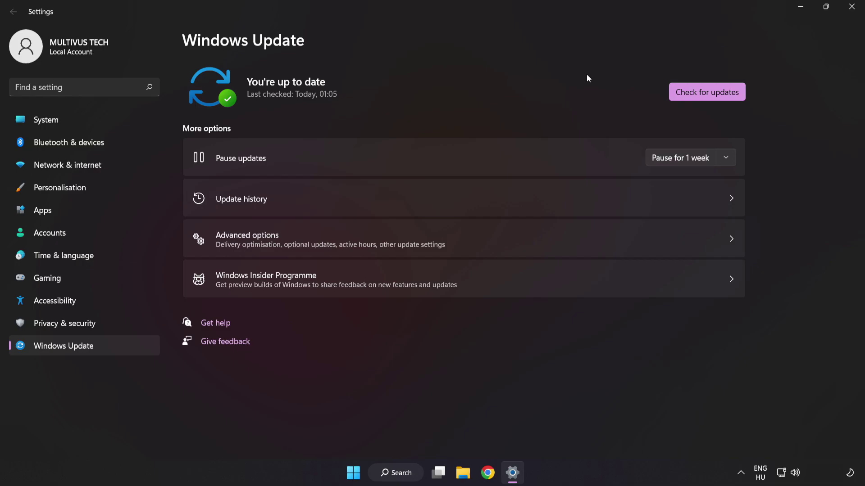
click(850, 13)
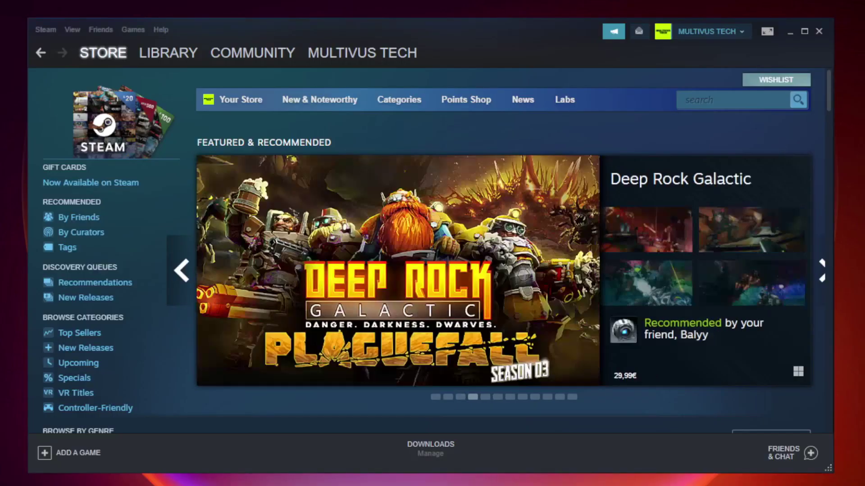
mouse_move(168, 53)
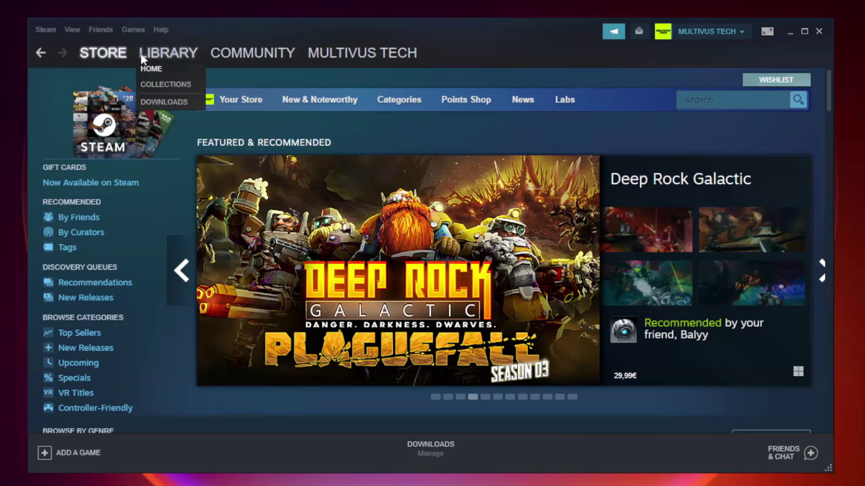
From the Steam Library, bring up Properties for YOUR NOT WORKING GAME.
click(175, 59)
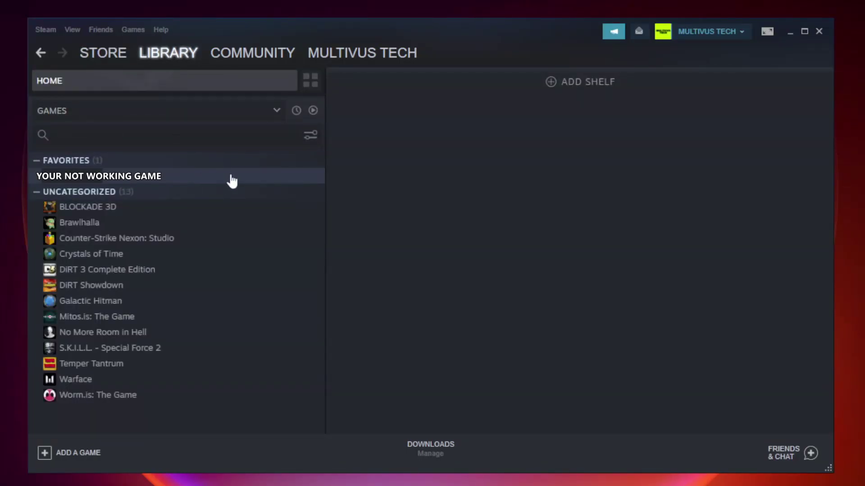
right_click(187, 180)
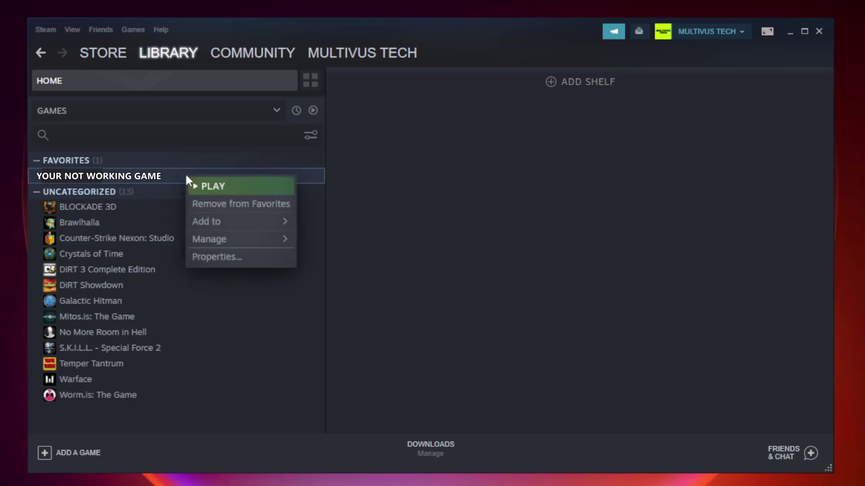
click(238, 255)
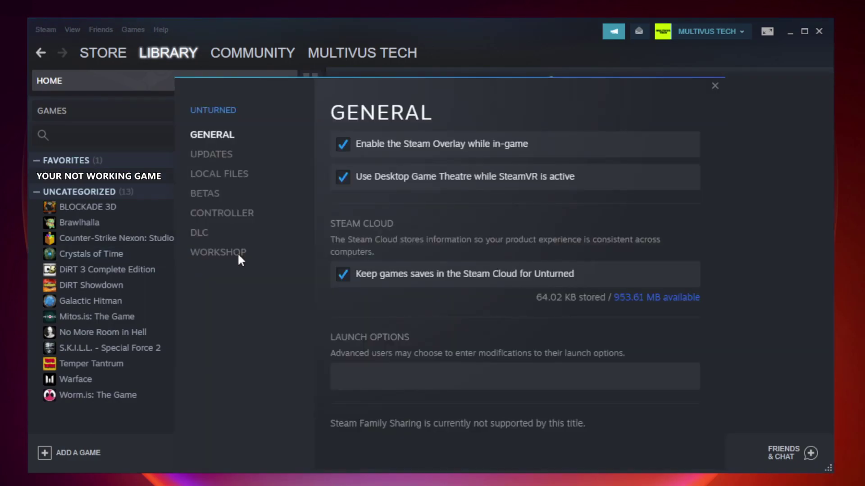
Under Local Files, verify integrity of the game files so all 9192 validate.
click(229, 180)
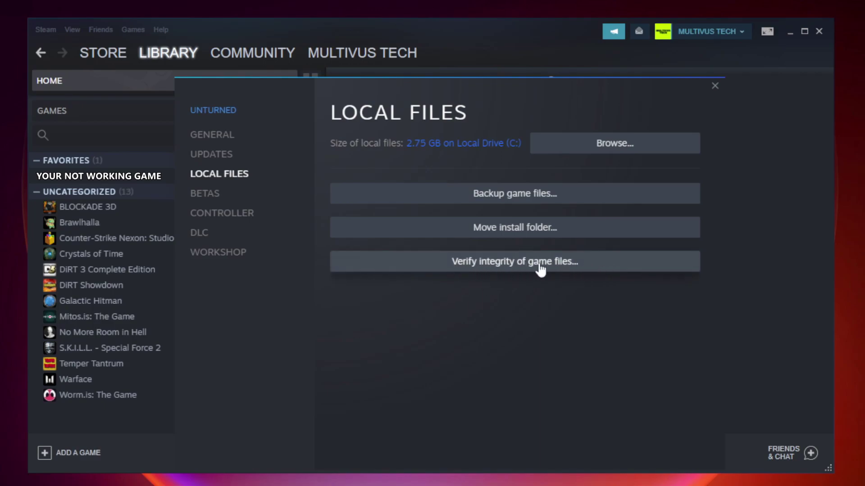
click(524, 267)
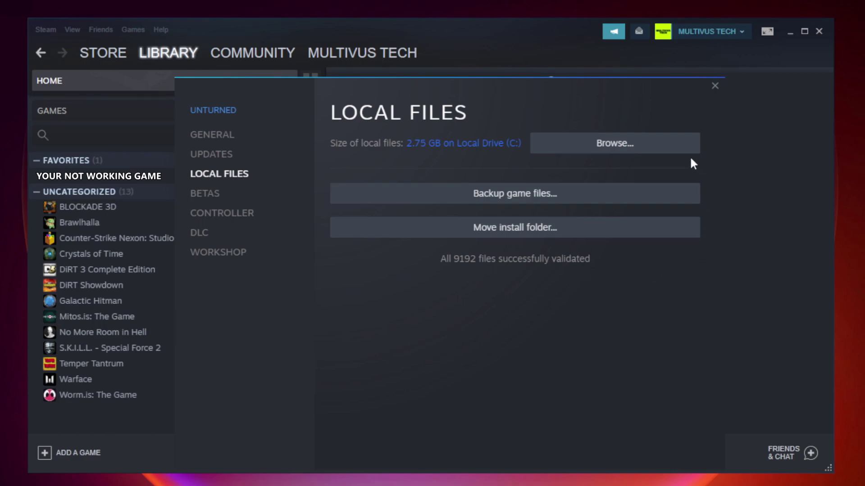
Browse the game's install folder and bring up the YOUR NOT WORKING GAME shortcut's Properties, fully in view.
click(618, 156)
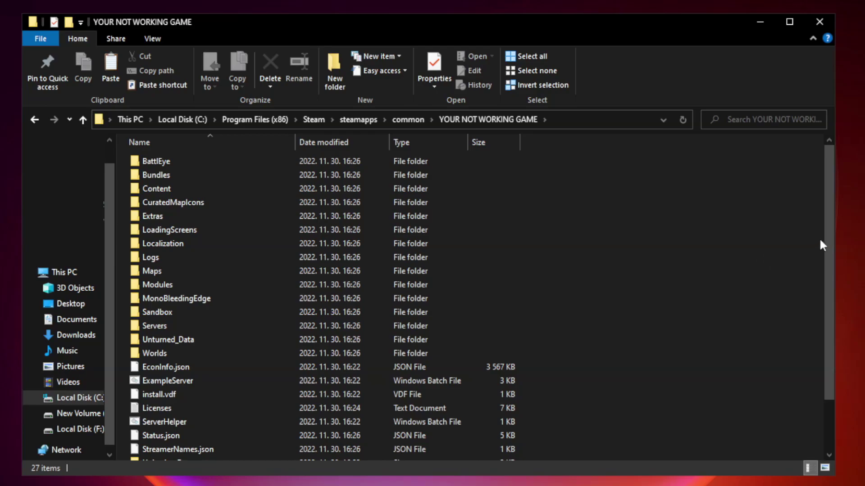
drag(830, 236, 830, 311)
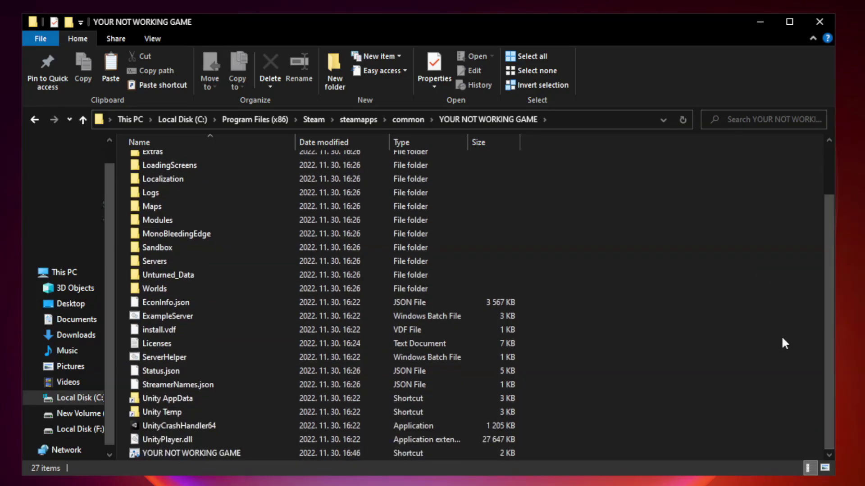
click(343, 452)
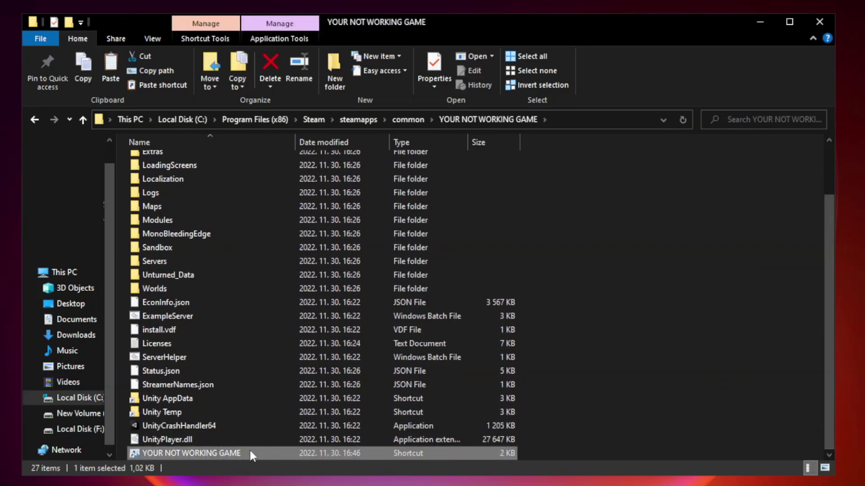
right_click(293, 451)
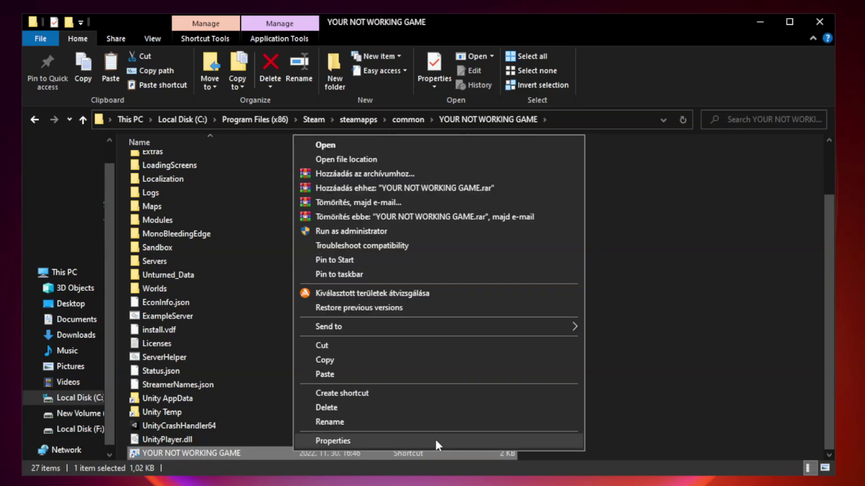
click(436, 445)
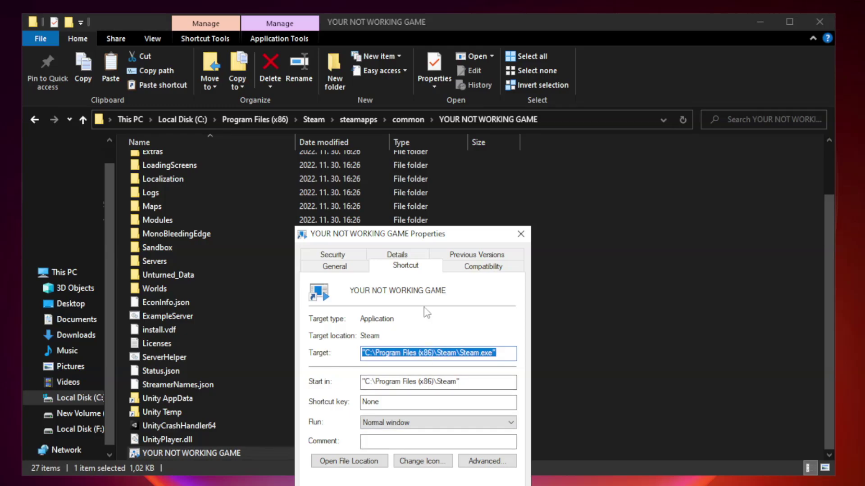
mouse_move(429, 238)
mouse_down()
mouse_move(446, 115)
mouse_move(428, 97)
mouse_up()
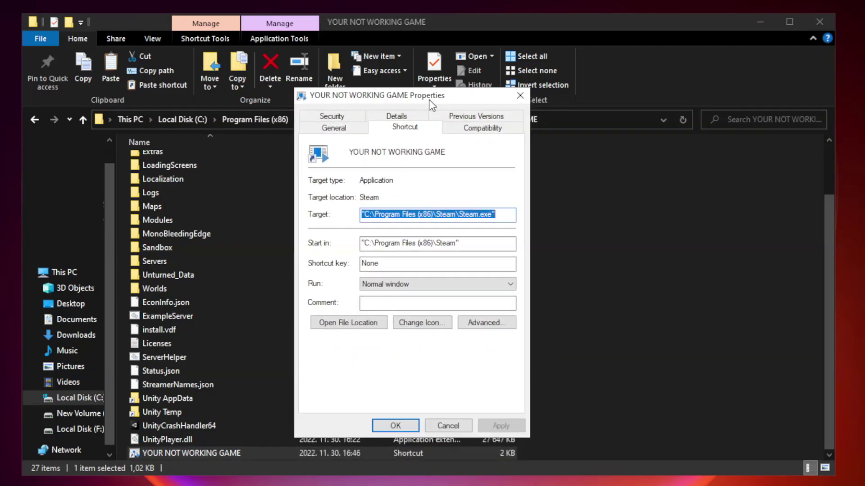
Enable Windows 8 compatibility mode, disable fullscreen optimizations, run as administrator, and apply.
click(480, 132)
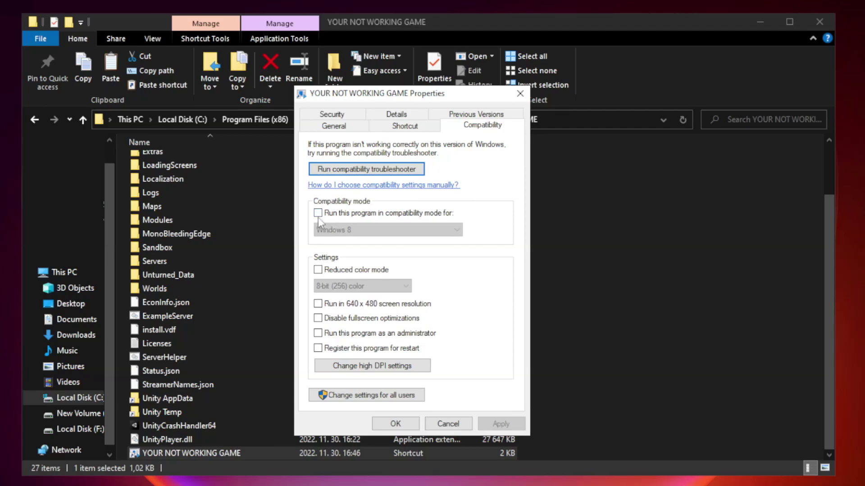
click(344, 216)
click(390, 230)
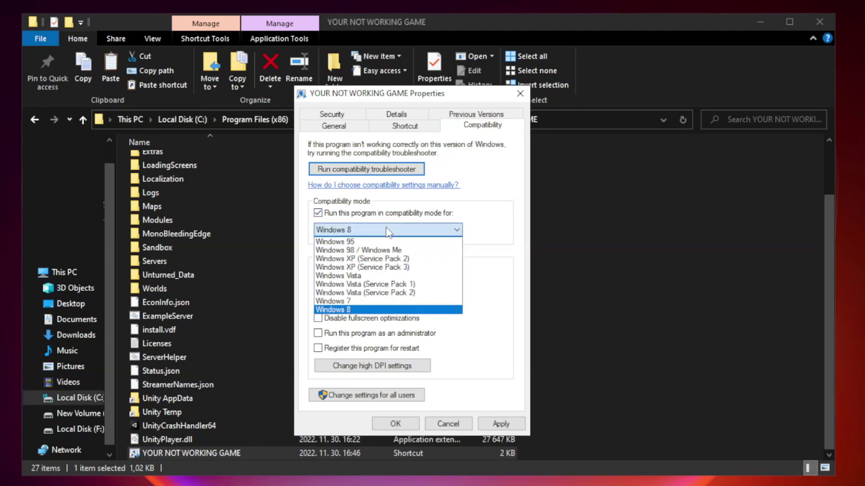
click(366, 310)
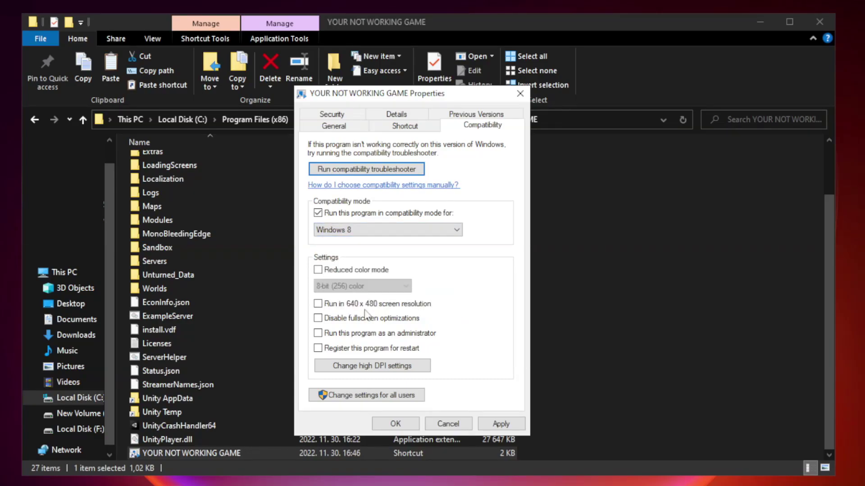
click(340, 325)
click(341, 341)
click(500, 424)
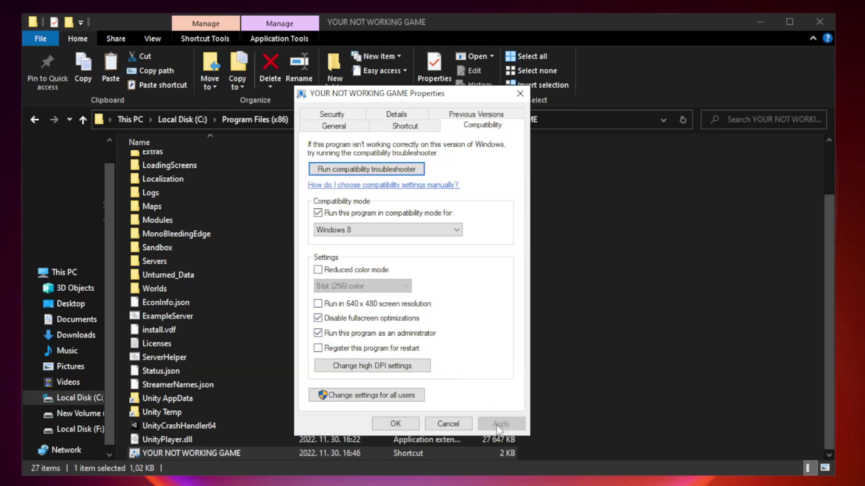
click(396, 424)
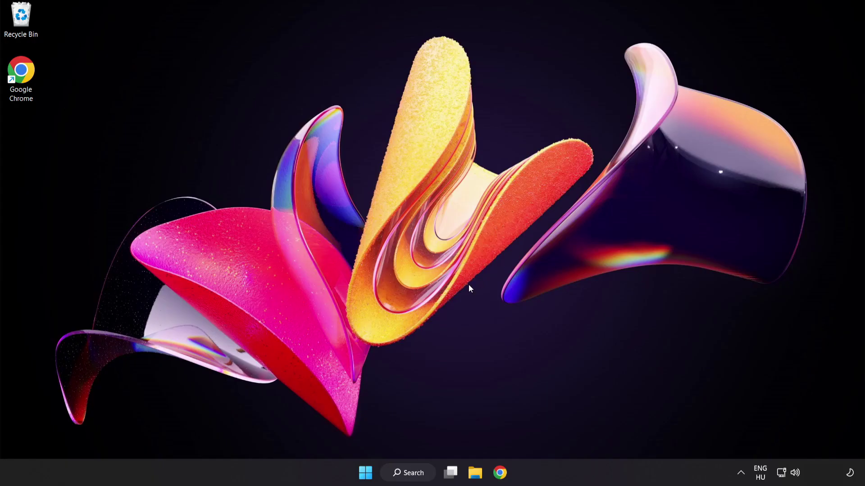
Launch Task Manager from the Start quick menu and show the Startup apps list.
right_click(368, 476)
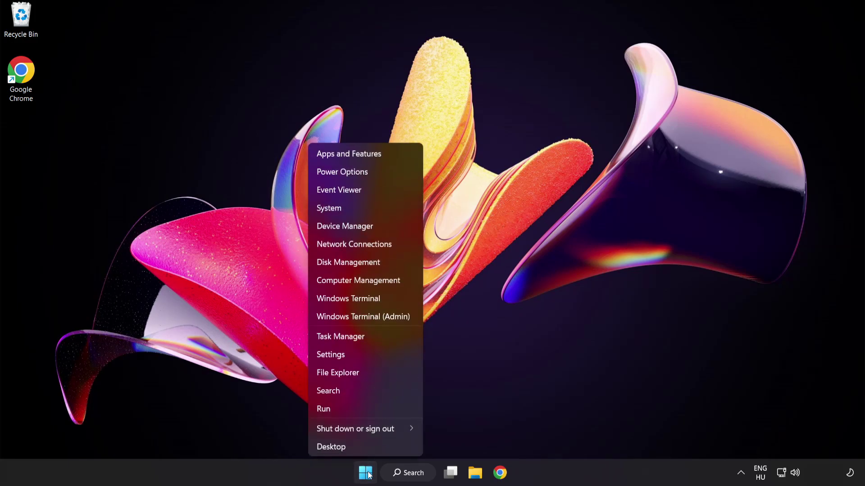
click(374, 336)
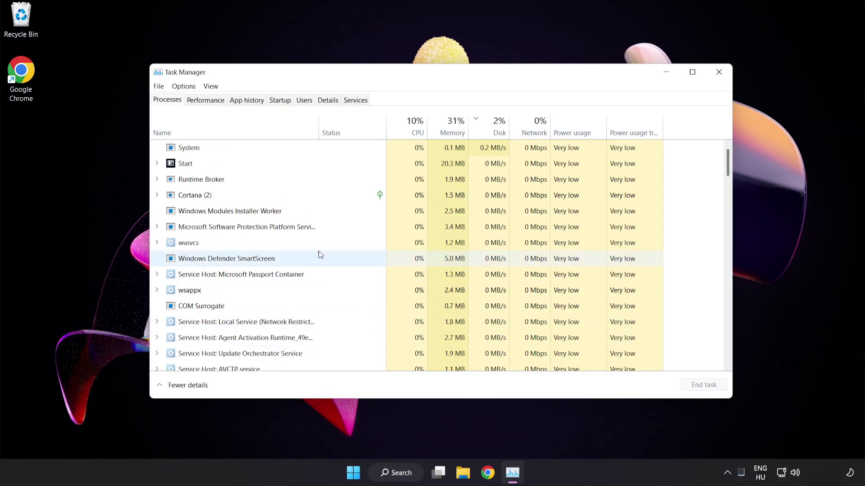
click(285, 102)
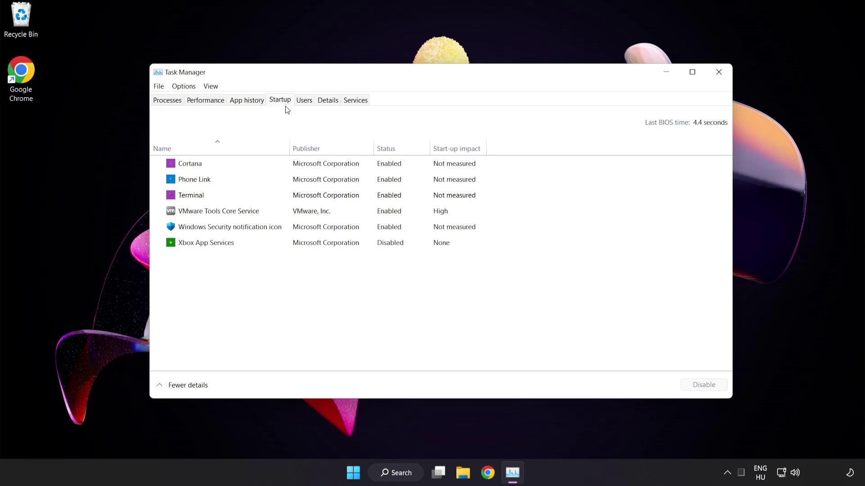
Disable Cortana, Phone Link, Terminal and Windows Security notification icon at startup, then close Task Manager.
click(287, 168)
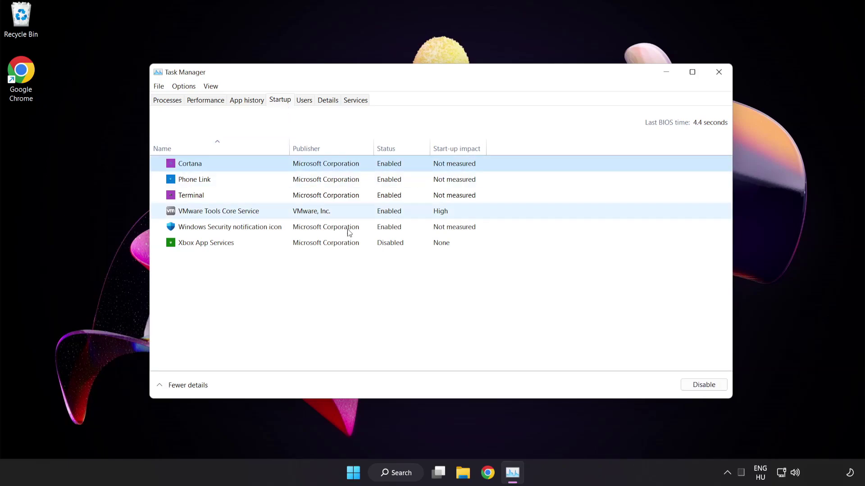
click(703, 385)
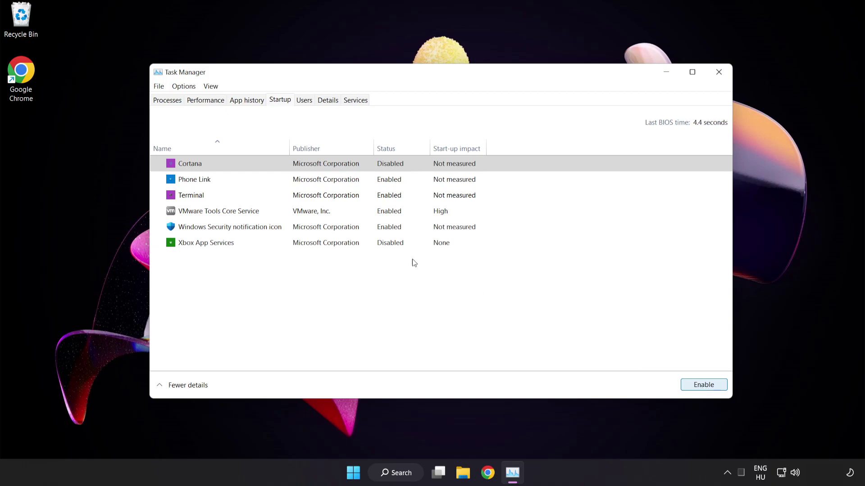
click(268, 179)
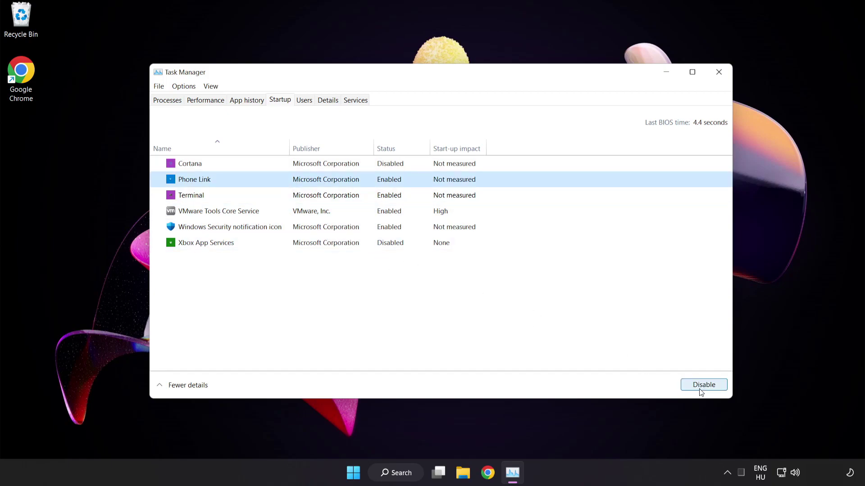
click(701, 389)
click(274, 196)
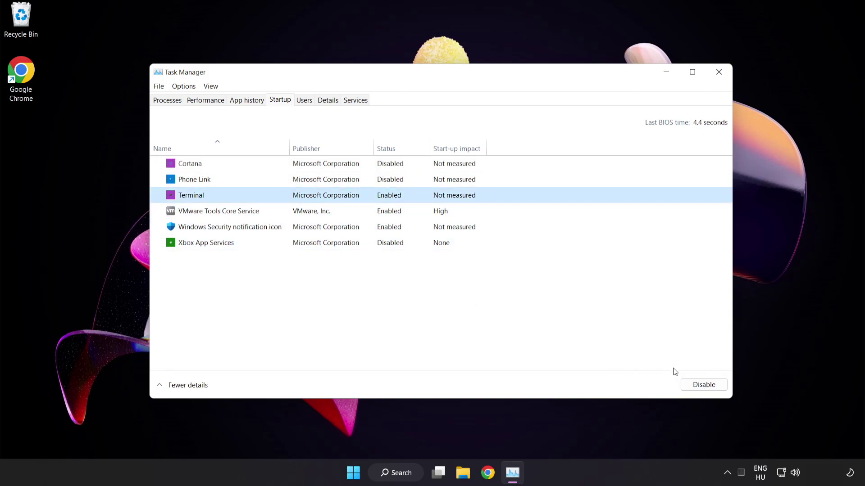
click(703, 385)
click(301, 229)
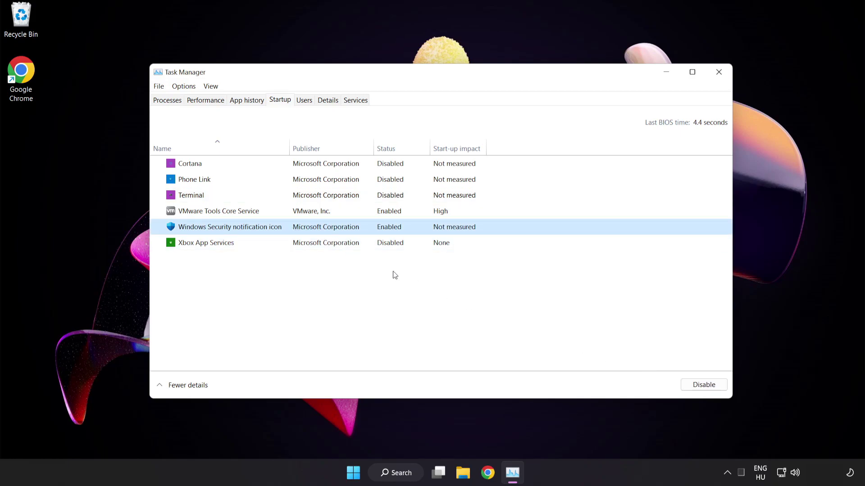
click(700, 385)
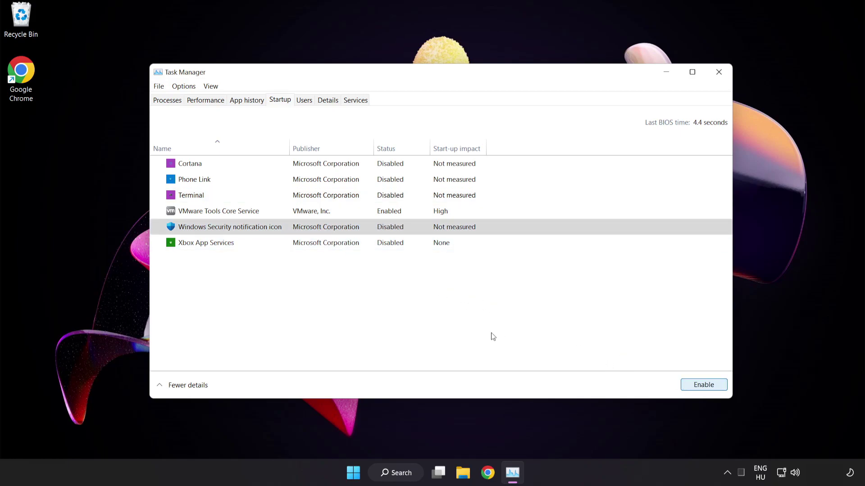
click(718, 72)
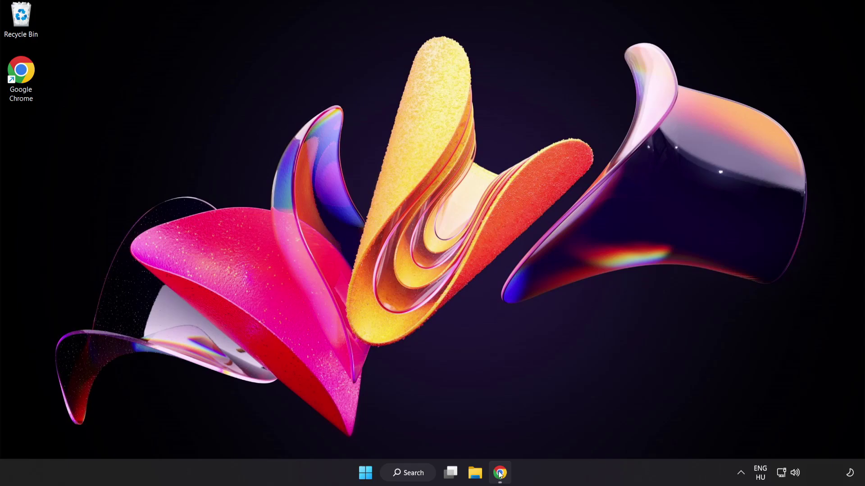
Return to the Microsoft DirectX download page in Chrome and launch the downloaded web installer.
click(500, 474)
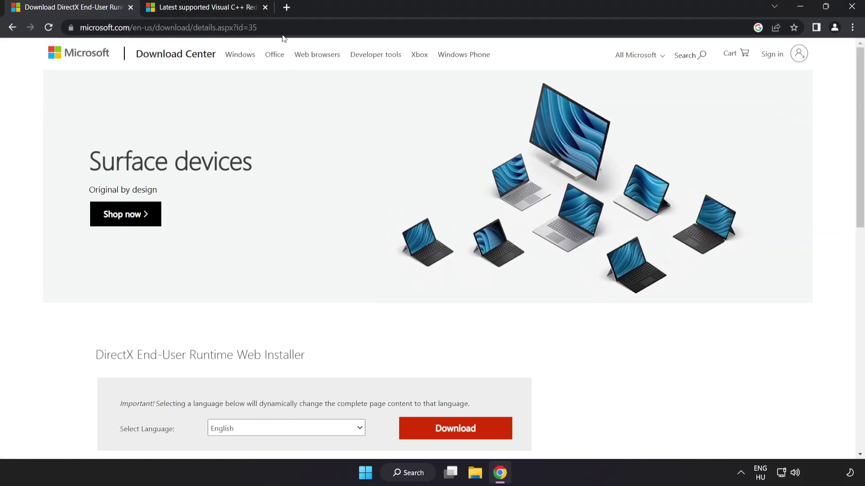
click(305, 28)
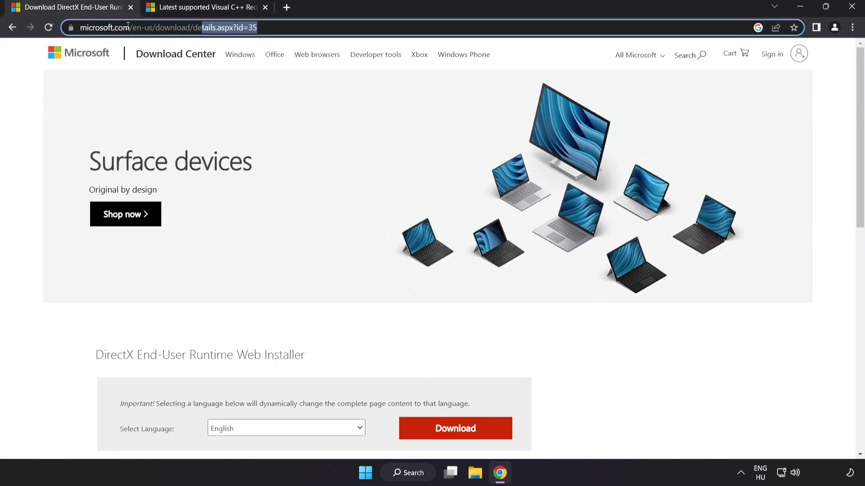
click(605, 366)
scroll(448, 330, down, 2)
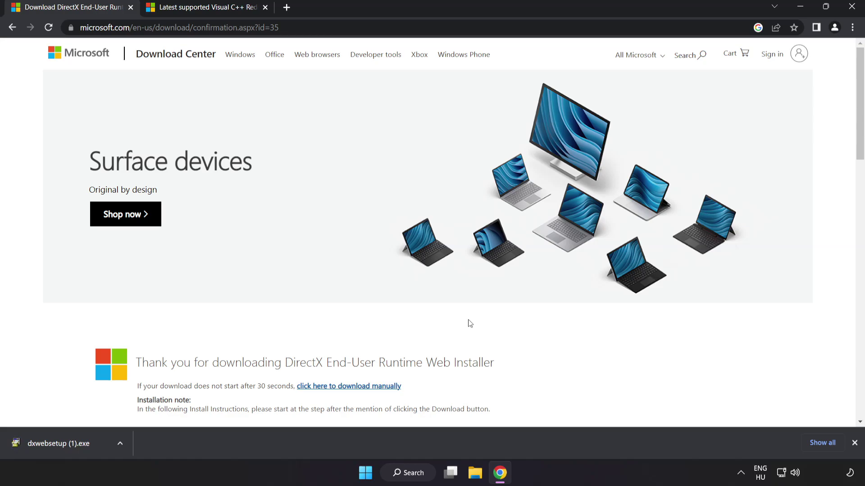
click(73, 444)
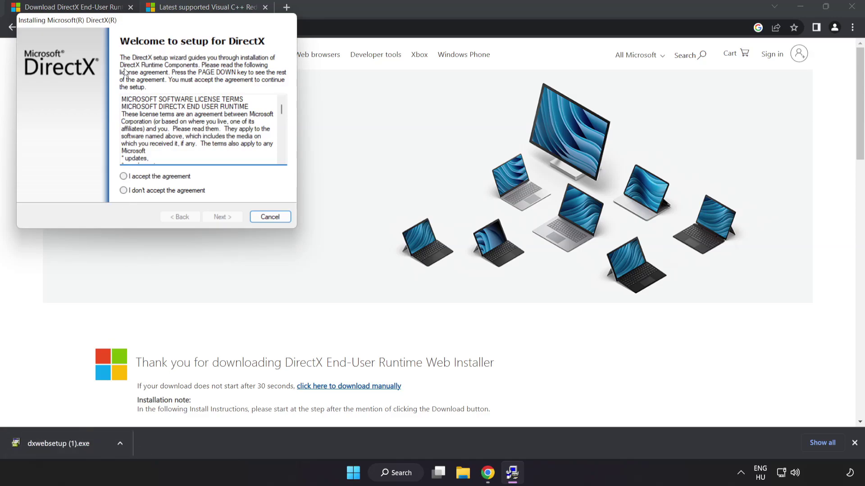
Run DirectX setup accepting the license and declining the Bing Bar; a newer version is already installed.
drag(128, 21, 393, 114)
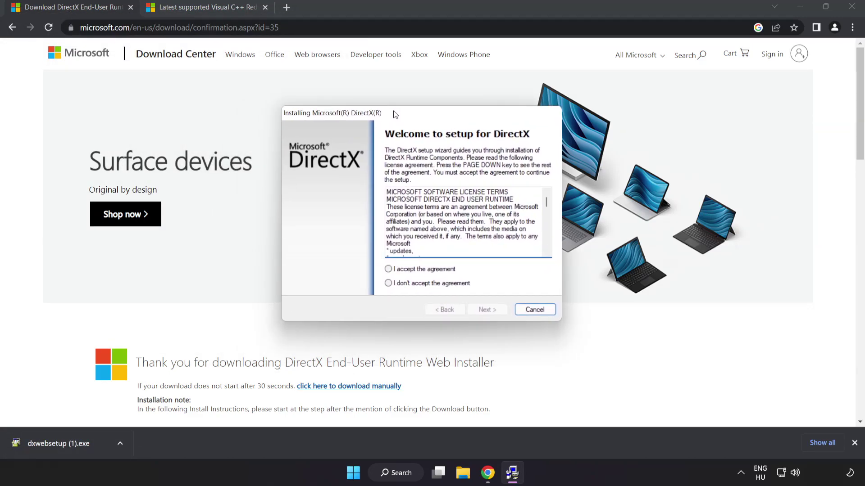
drag(545, 204, 551, 251)
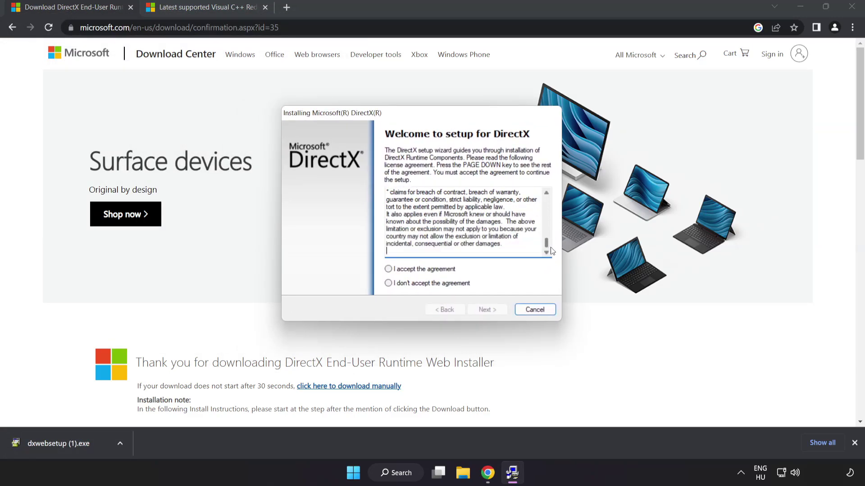
click(404, 271)
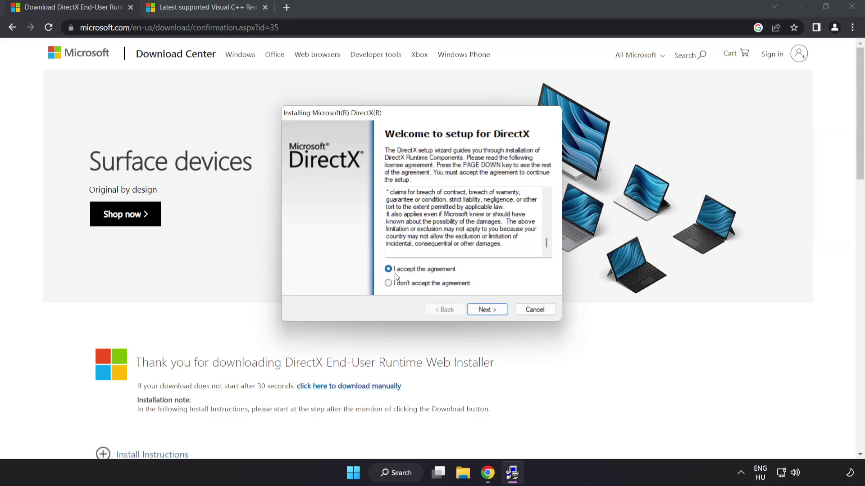
click(487, 311)
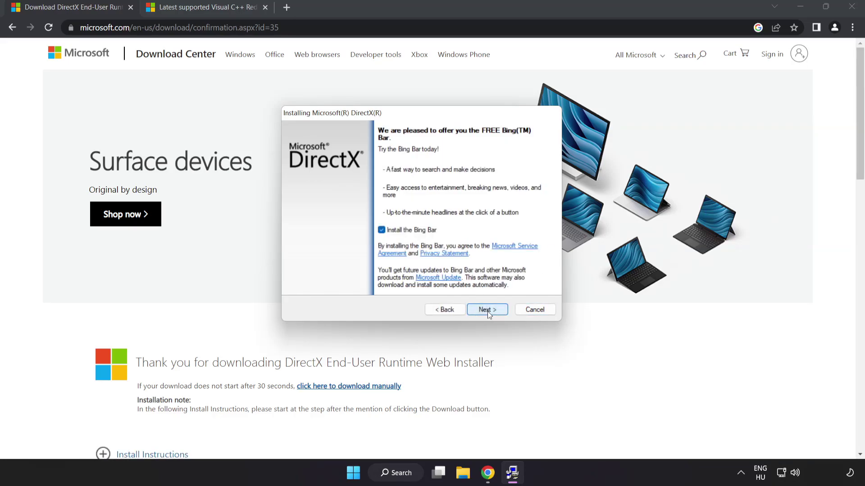
click(382, 230)
click(489, 310)
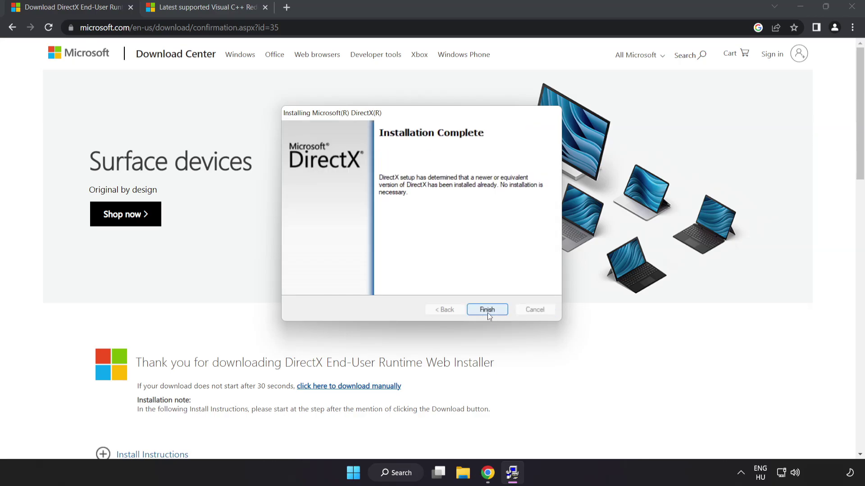
click(487, 309)
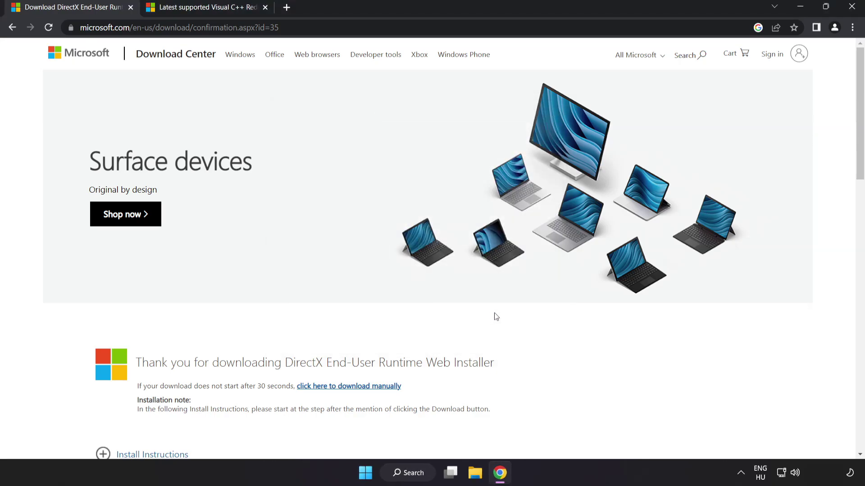
Download the ARM64, x86 and x64 Visual C++ 2015–2022 redistributables from the Microsoft page.
click(131, 8)
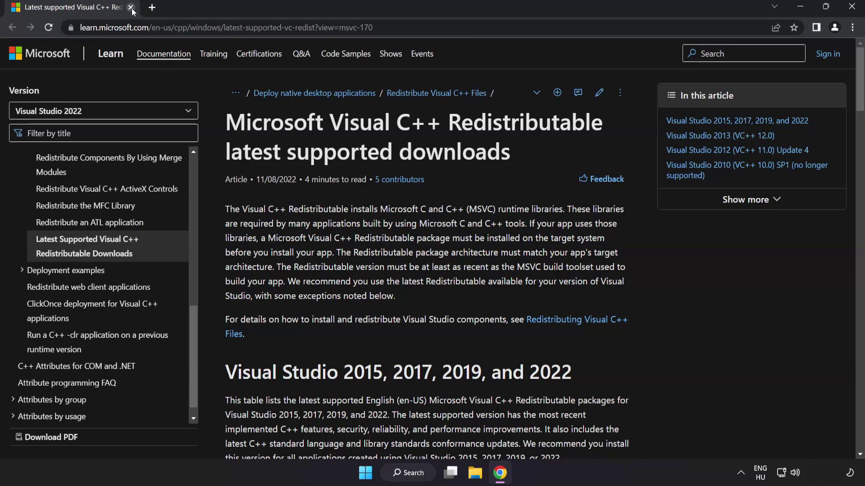
click(419, 27)
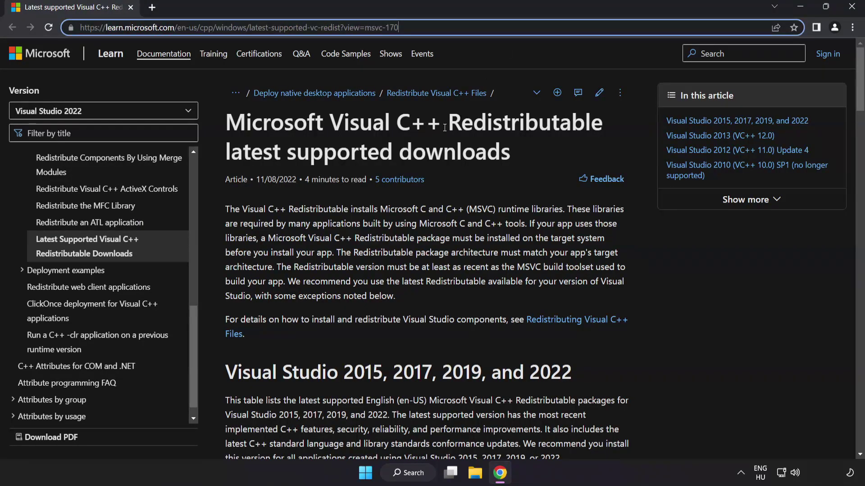
drag(853, 86, 856, 101)
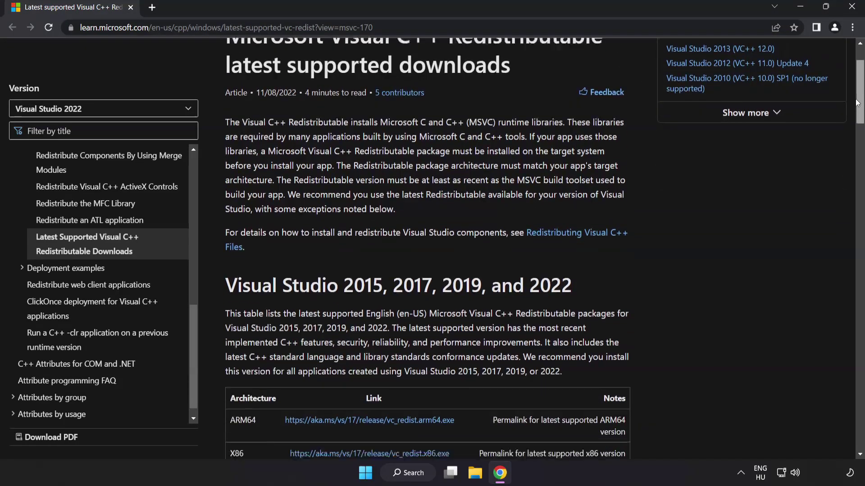
scroll(540, 212, down, 5)
scroll(540, 213, up, 2)
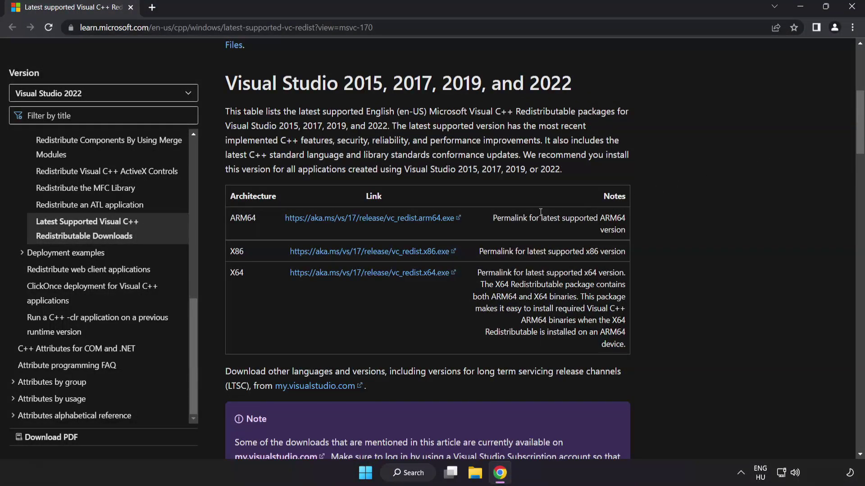
click(358, 222)
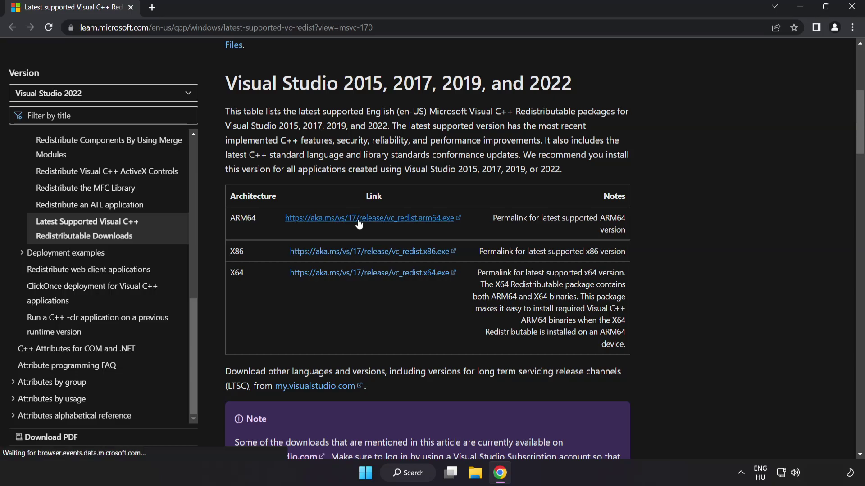
click(368, 251)
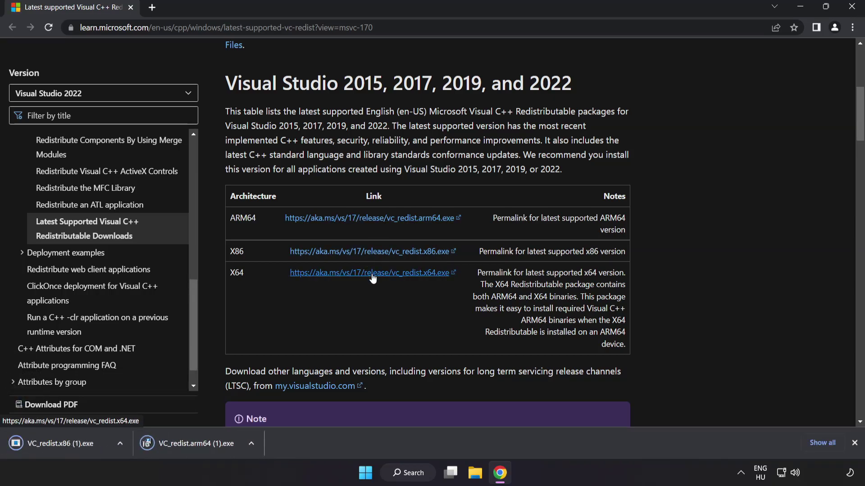
click(371, 274)
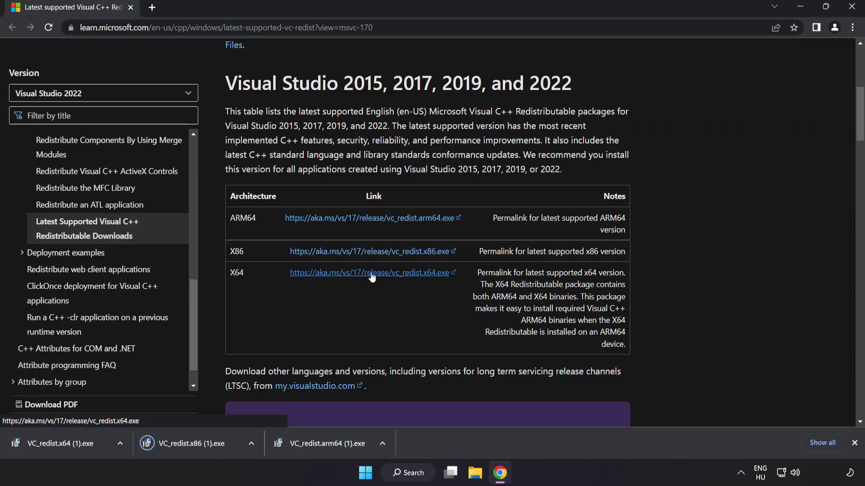
Run the ARM64 redistributable installer, accept the license, and dismiss its failed setup.
click(325, 444)
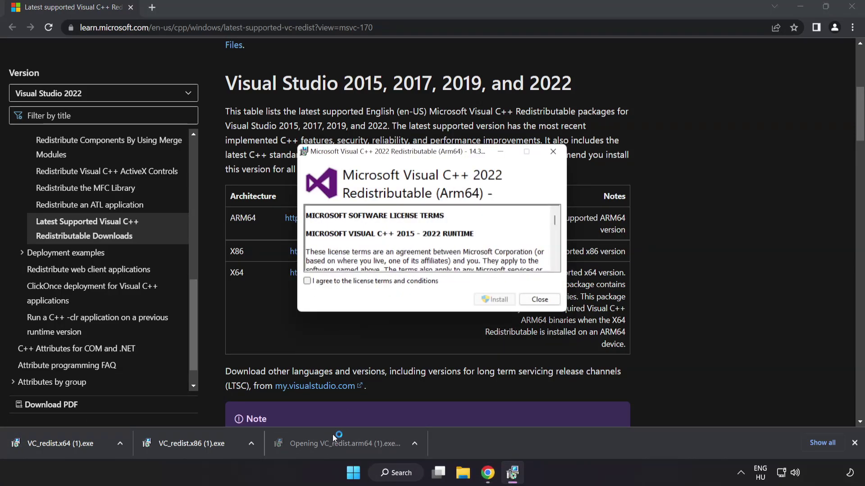
drag(554, 220, 555, 266)
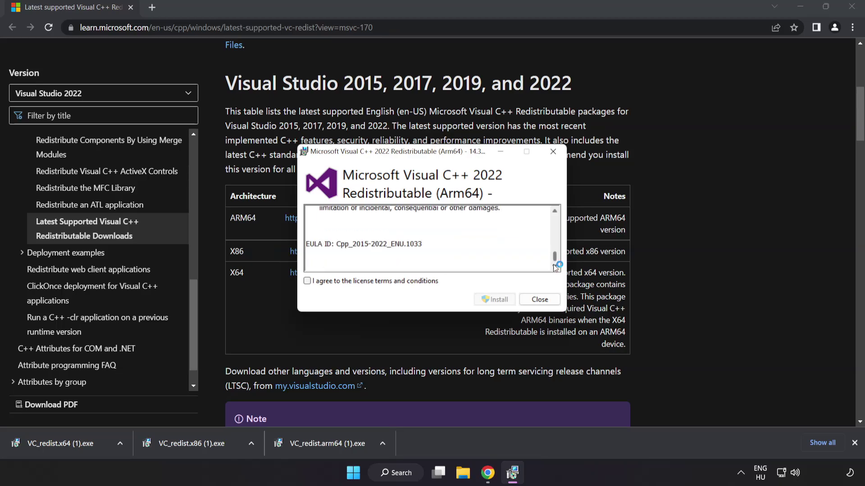
click(308, 282)
click(492, 304)
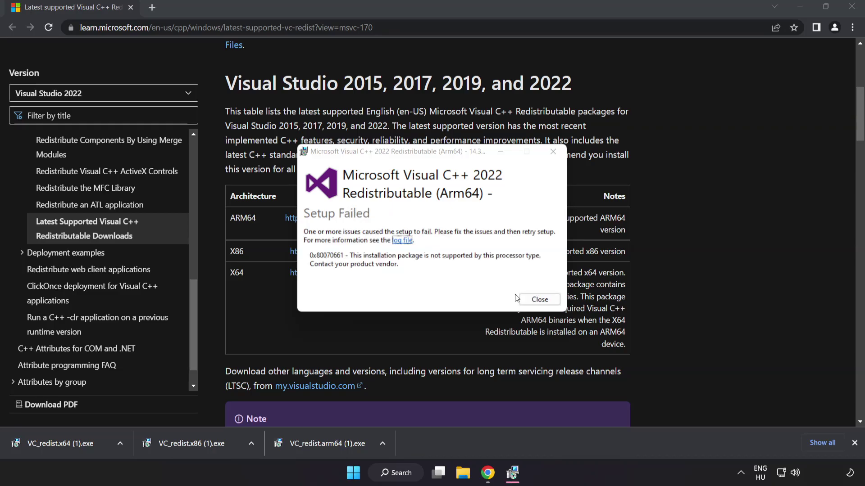
click(540, 301)
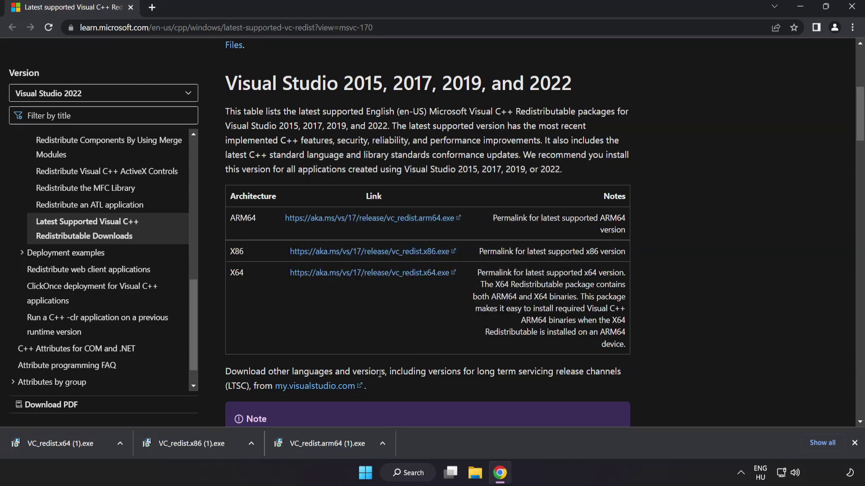
Run the x86 installer successfully and the x64 installer (fails pending reboot), then close Chrome.
click(195, 445)
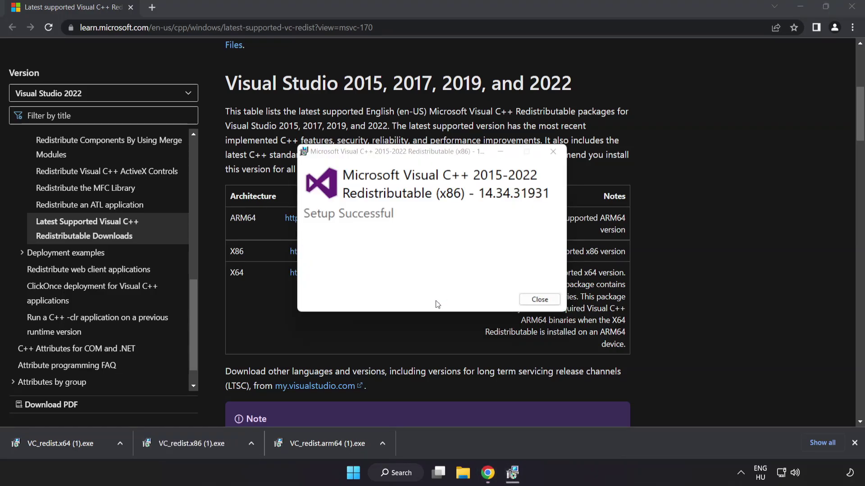
click(539, 299)
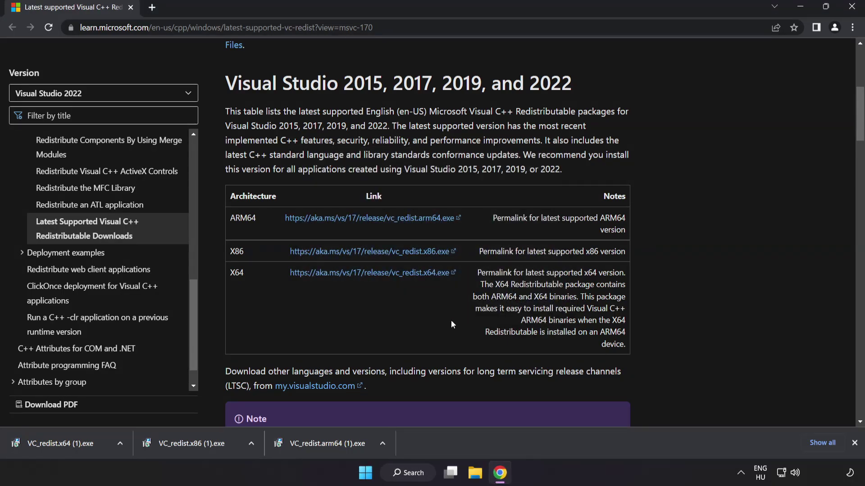
click(78, 444)
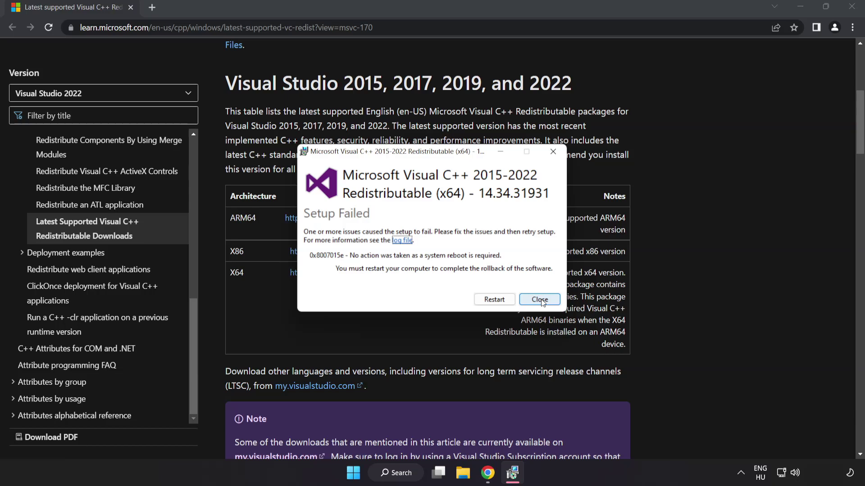
click(540, 300)
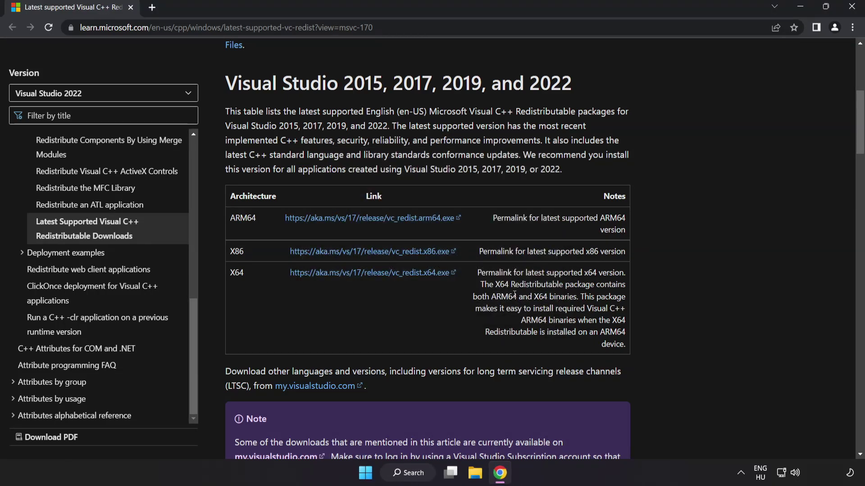
click(850, 12)
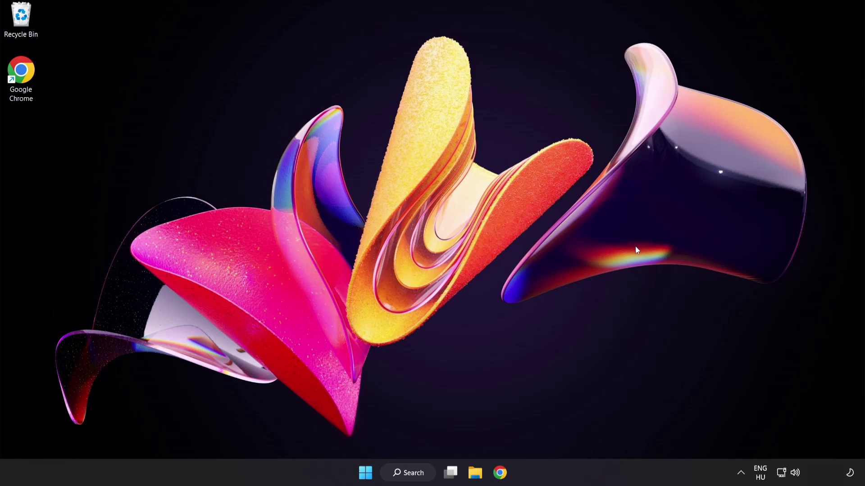
Find Command Prompt via Windows Search and launch it as administrator.
click(410, 475)
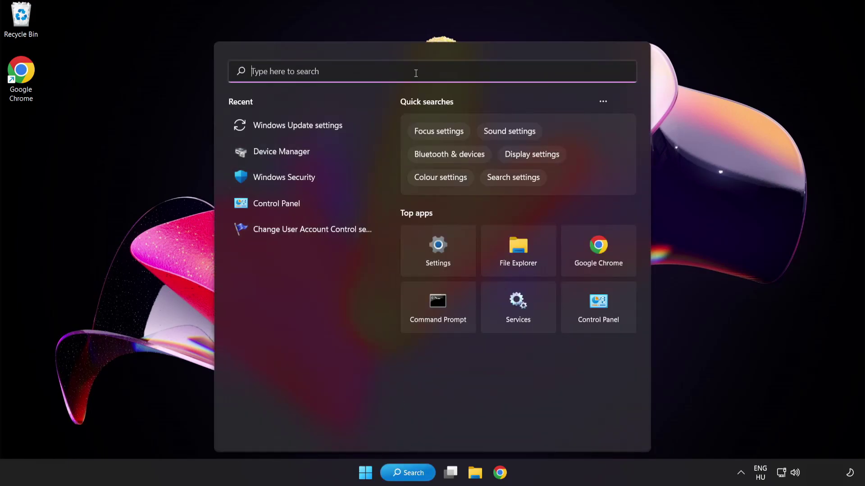
text(cmd)
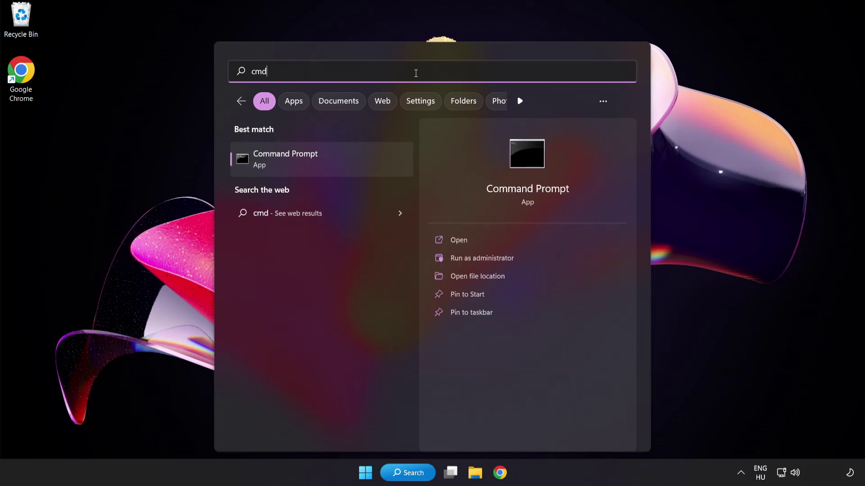
right_click(324, 166)
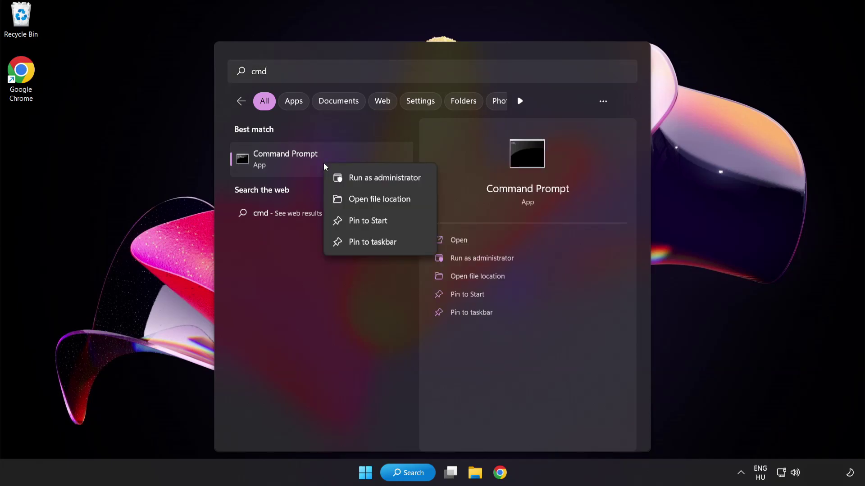
click(364, 180)
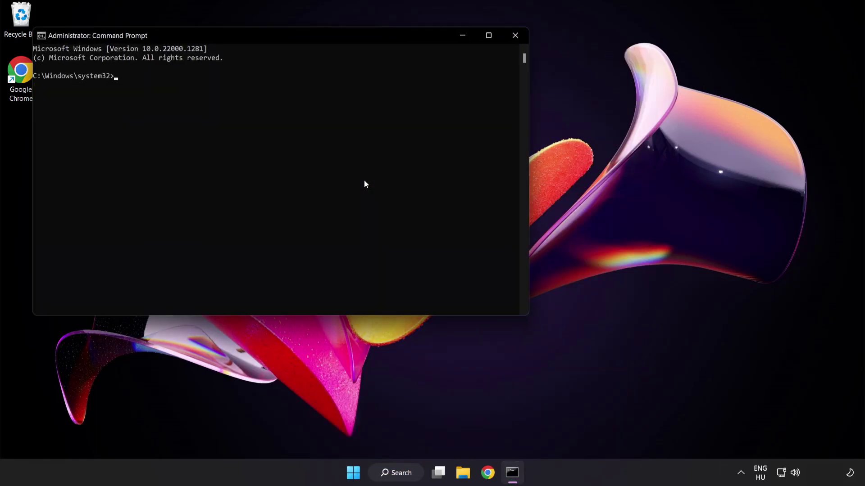
Run sfc /scannow to 100% with no integrity violations, then close Command Prompt.
drag(246, 39, 376, 87)
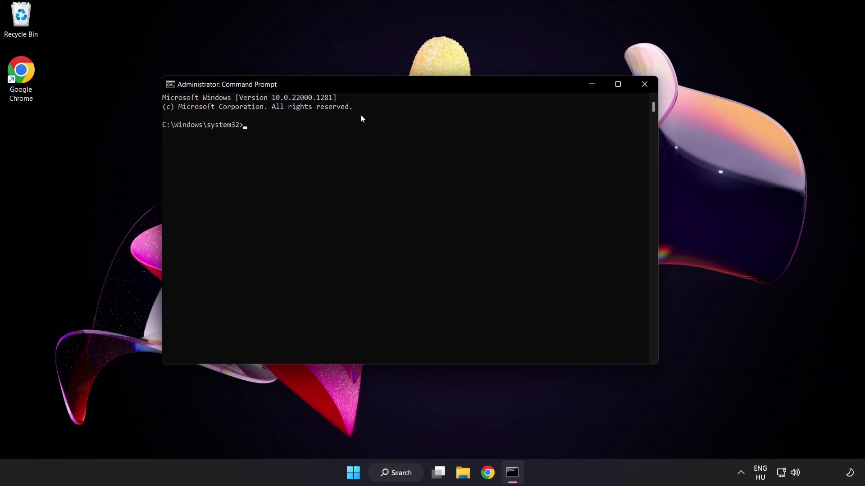
text(sfc )
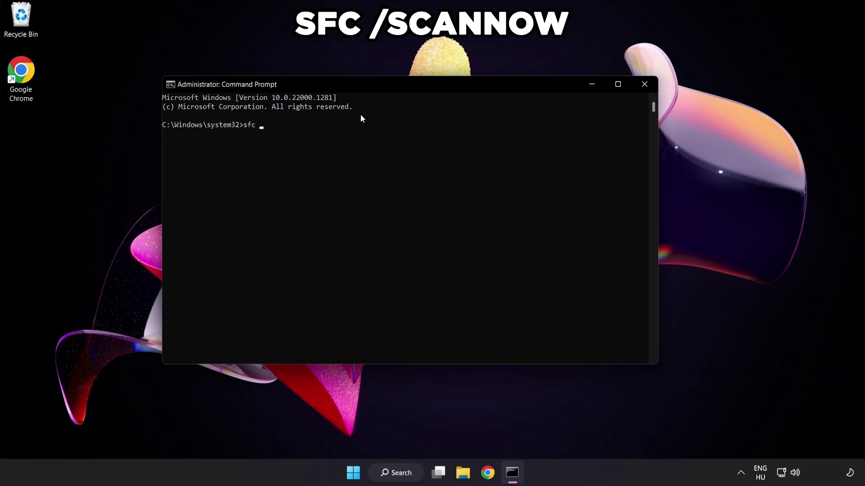
text(/scannow)
key(Return)
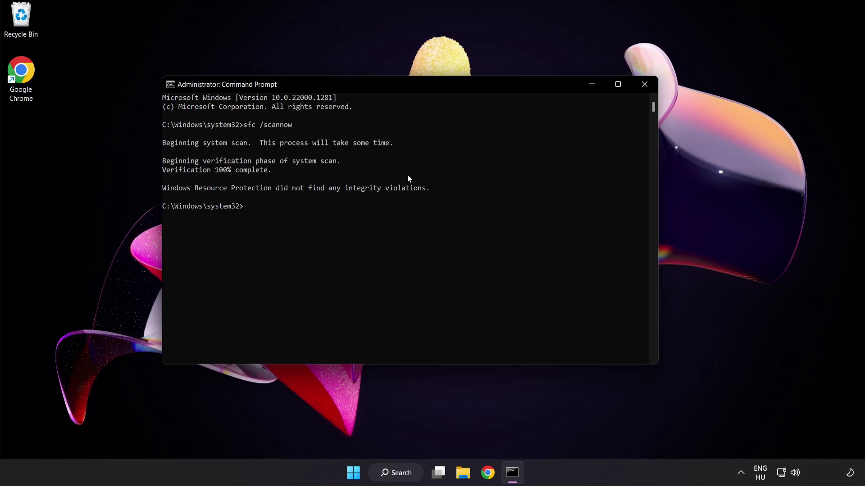
click(643, 86)
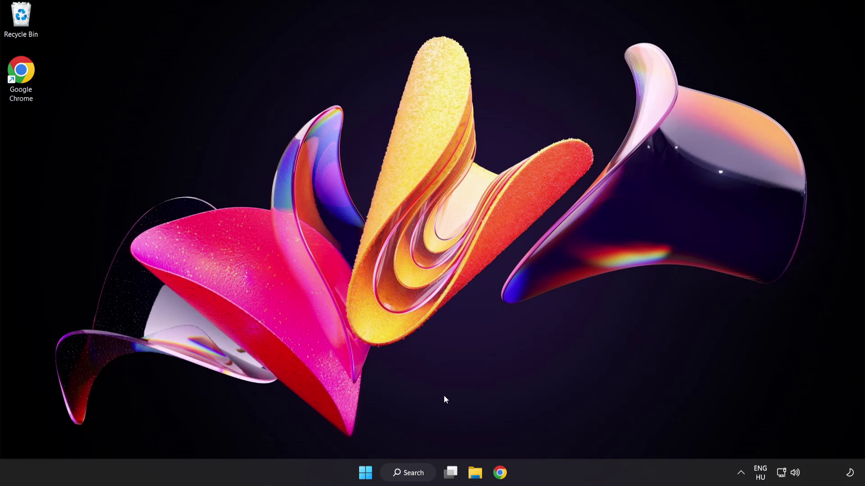
Show the Start menu's power choices with Restart available.
click(365, 473)
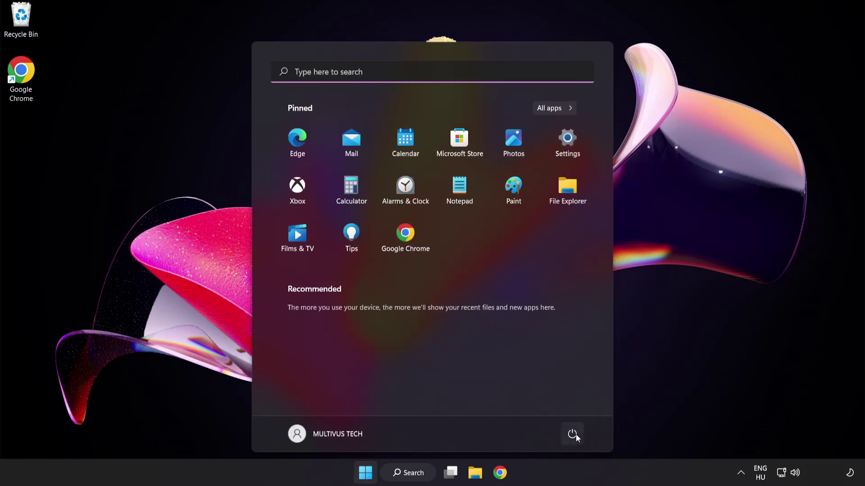
click(575, 434)
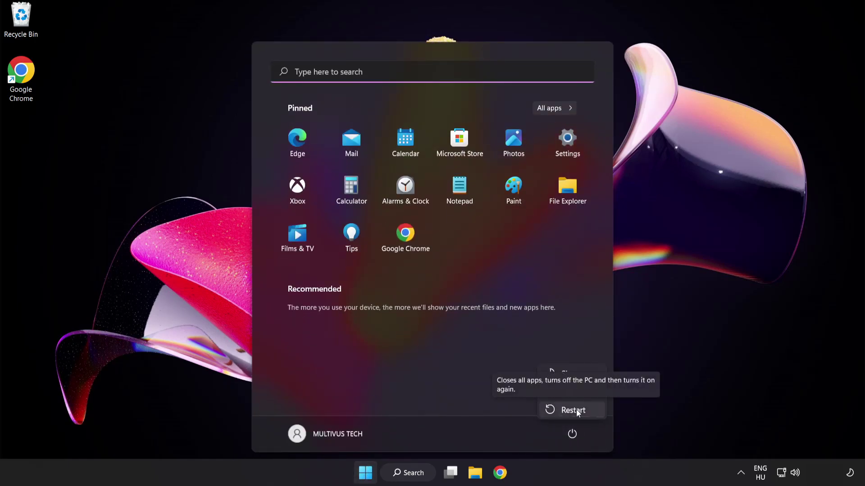